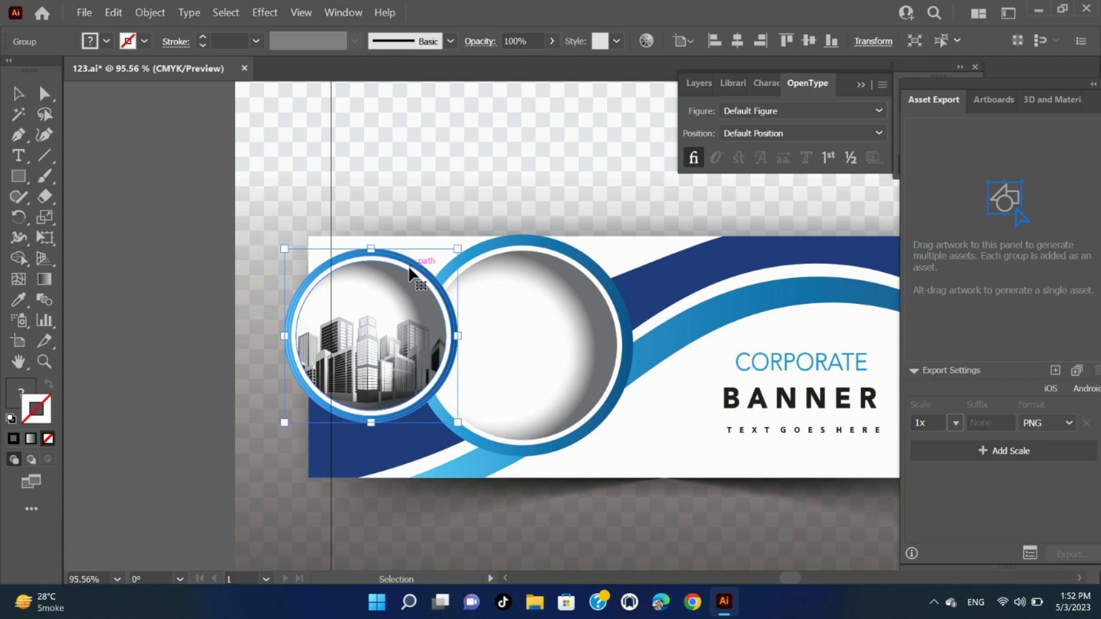
Nudge the selected circle group with the city buildings slightly to the right on the banner
{"action": "key", "text": "Right"}
{"action": "key", "text": "Right"}
{"action": "key", "text": "Right"}
{"action": "key", "text": "Right"}
{"action": "key", "text": "Right"}
{"action": "key", "text": "Right"}
{"action": "key", "text": "Right"}
{"action": "key", "text": "Right"}
{"action": "key", "text": "Right"}
{"action": "key", "text": "Right"}
{"action": "key", "text": "Right"}
{"action": "key", "text": "Right"}
{"action": "key", "text": "Right"}
{"action": "key", "text": "Right"}
{"action": "key", "text": "Right"}
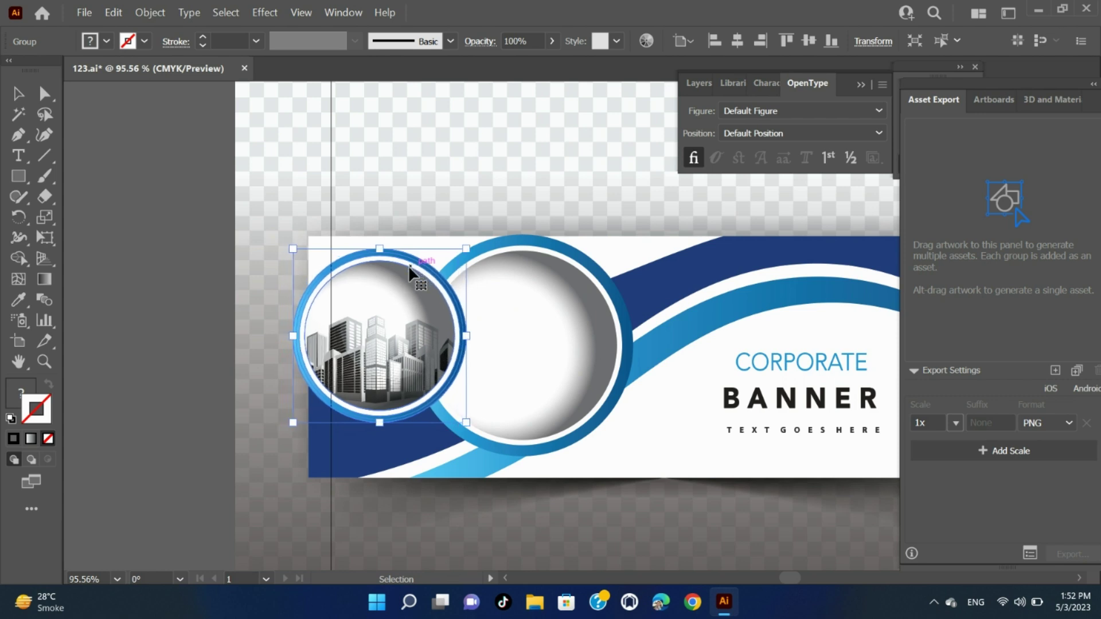
Nudge the city circle group up a little, then back down slightly below its starting height
{"action": "key", "text": "Up"}
{"action": "key", "text": "Up"}
{"action": "key", "text": "Up"}
{"action": "key", "text": "Up"}
{"action": "key", "text": "Up"}
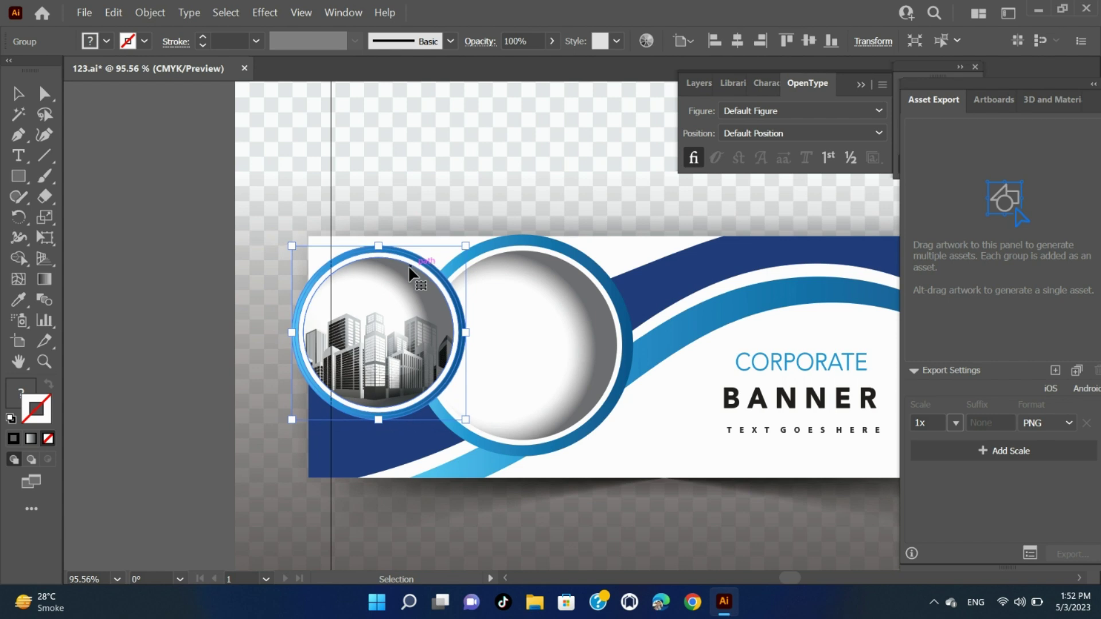
{"action": "key", "text": "Down"}
{"action": "key", "text": "Down"}
{"action": "key", "text": "Down"}
{"action": "key", "text": "Down"}
{"action": "key", "text": "Down"}
{"action": "key", "text": "Down"}
{"action": "key", "text": "Down"}
{"action": "key", "text": "Down"}
{"action": "key", "text": "Down"}
{"action": "key", "text": "Down"}
{"action": "key", "text": "Down"}
{"action": "key", "text": "Down"}
{"action": "key", "text": "Down"}
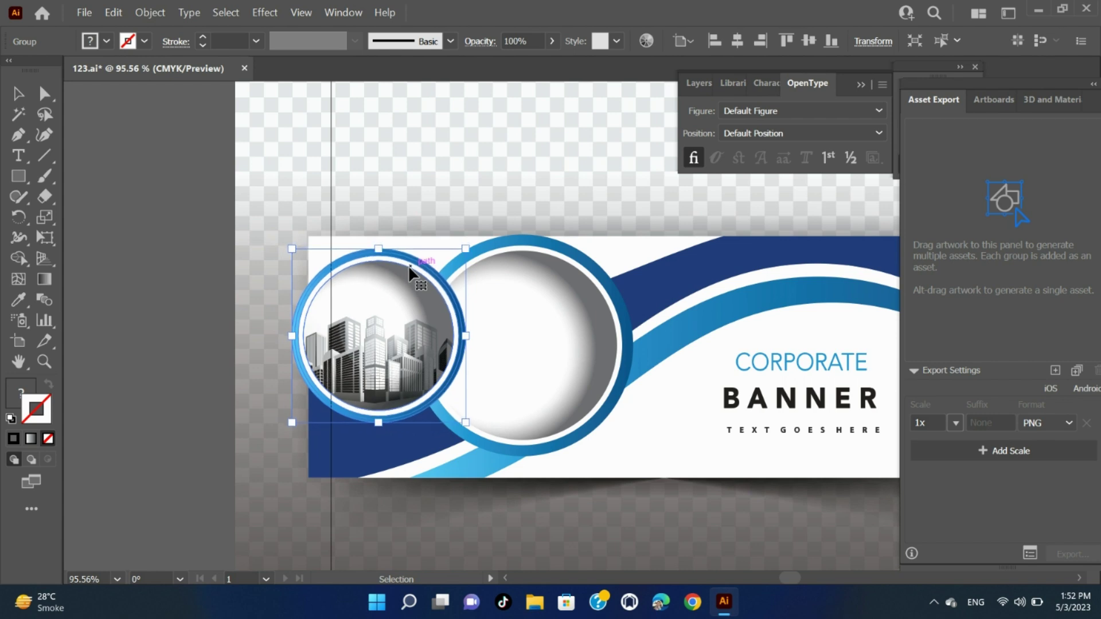
{"action": "key", "text": "Down"}
{"action": "key", "text": "Down"}
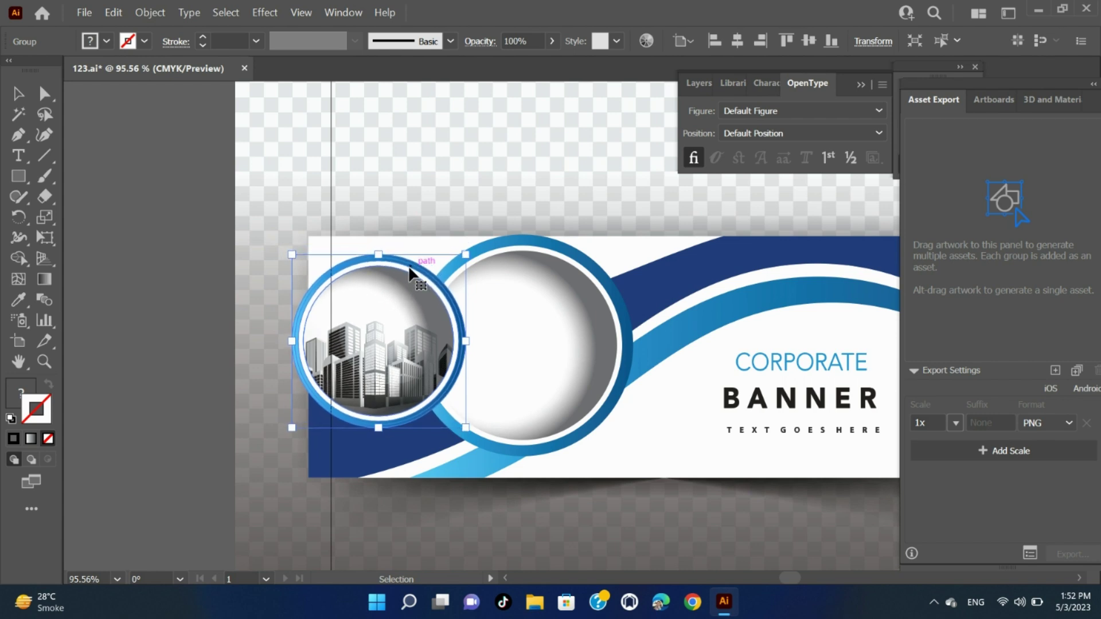
Set the city circle group's X position to 15 pt in the transform settings
{"action": "left_click", "coordinate": [872, 41]}
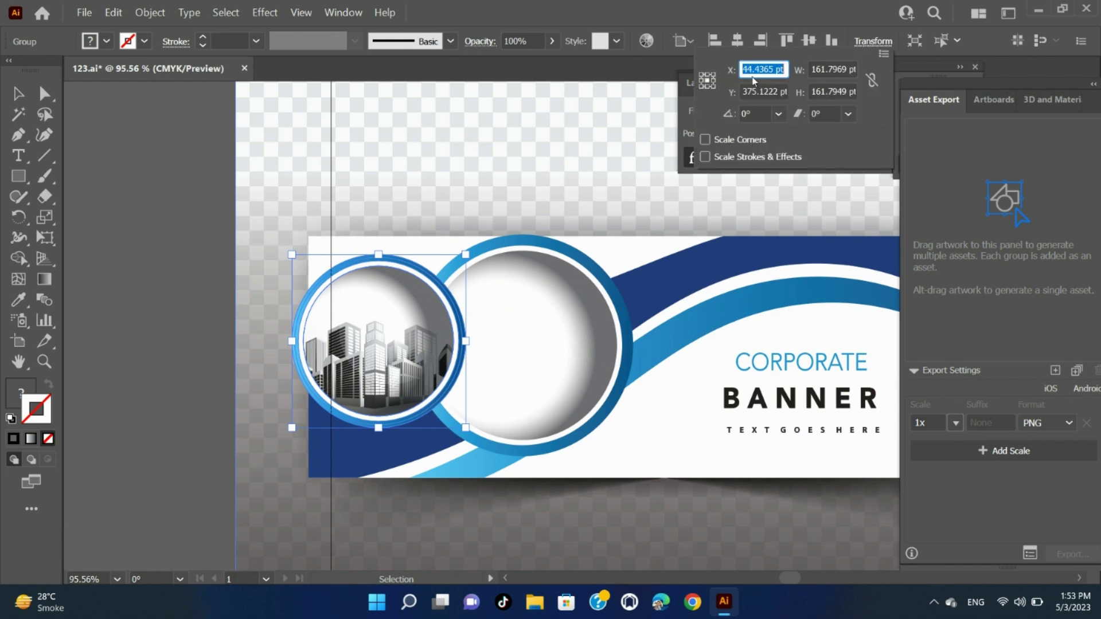
{"action": "type", "text": "0"}
{"action": "key", "text": "Return"}
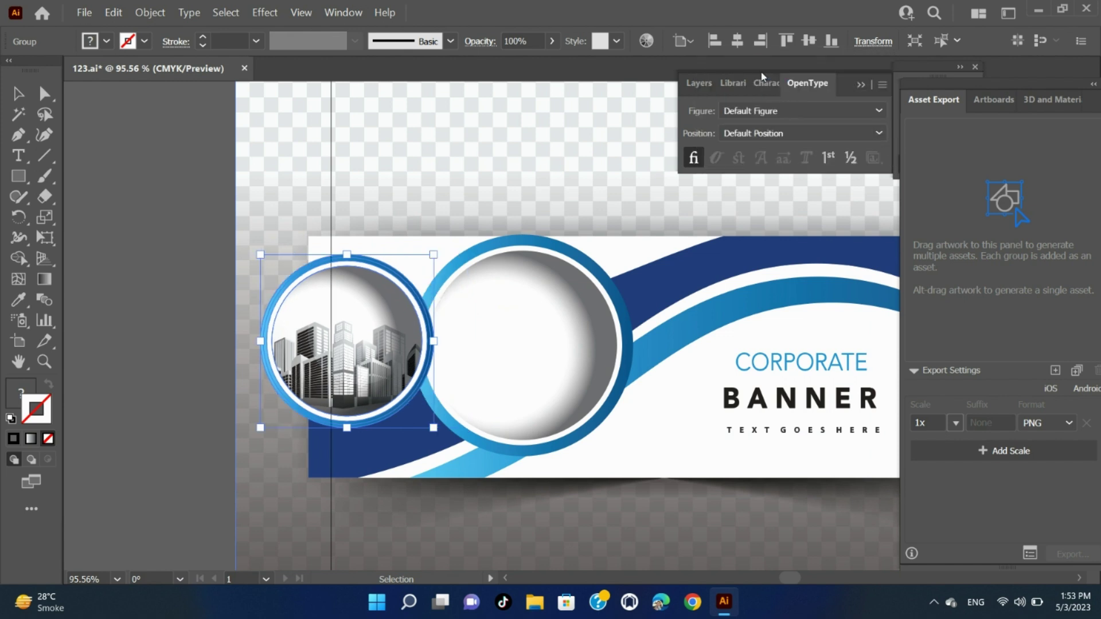
Try a Y position of 15 pt for the city circle group, then undo the change
{"action": "left_click", "coordinate": [882, 43]}
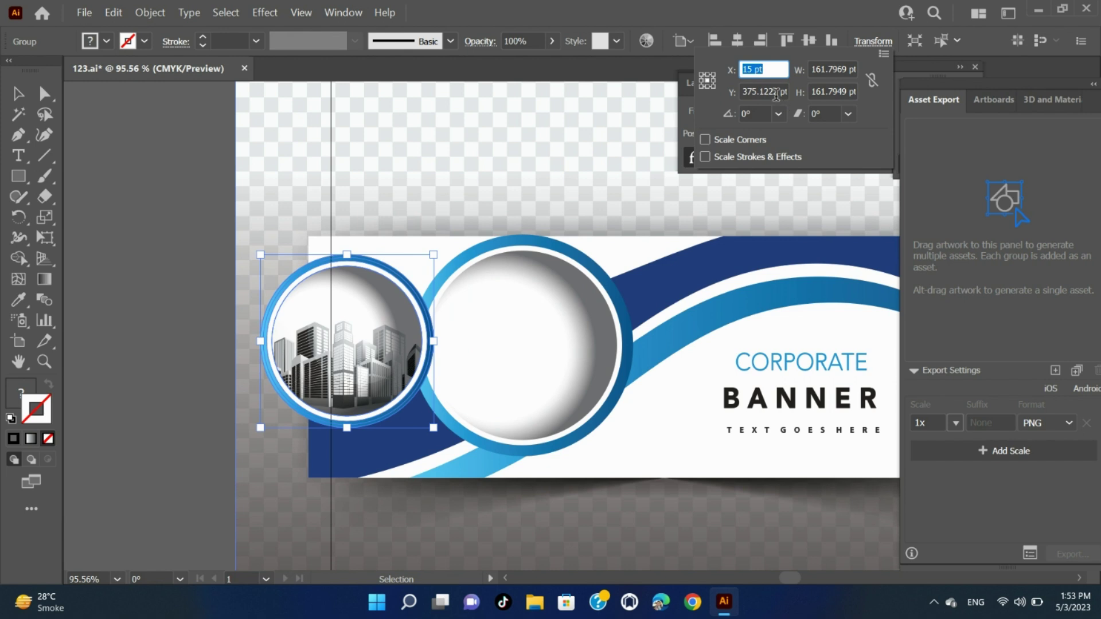
{"action": "key", "text": "Tab"}
{"action": "type", "text": "0"}
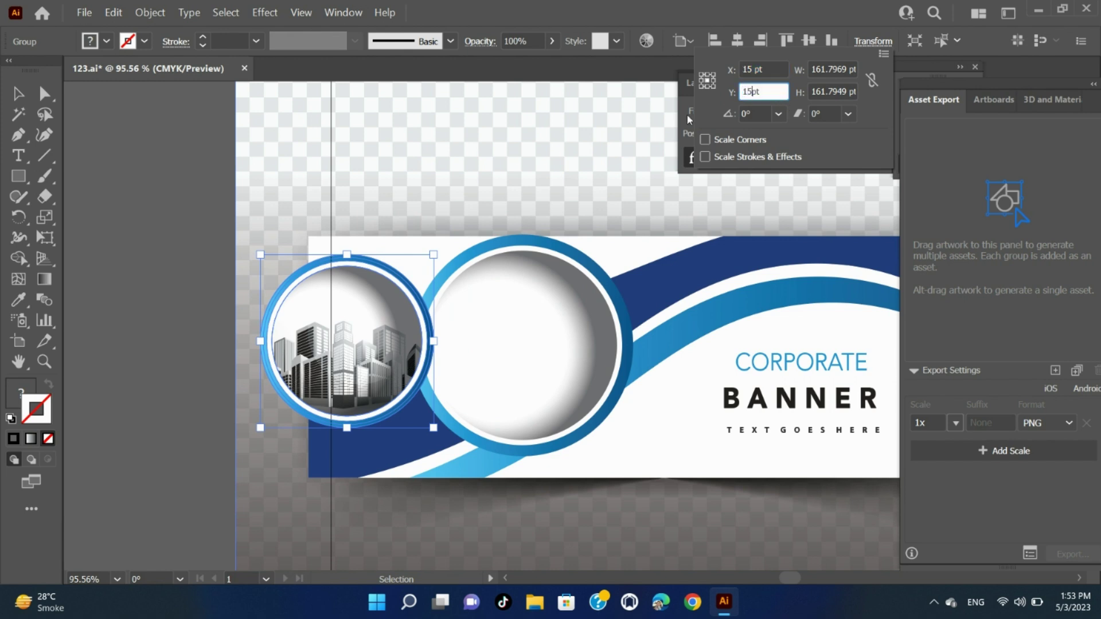
{"action": "key", "text": "Return"}
{"action": "key", "text": "ctrl+z"}
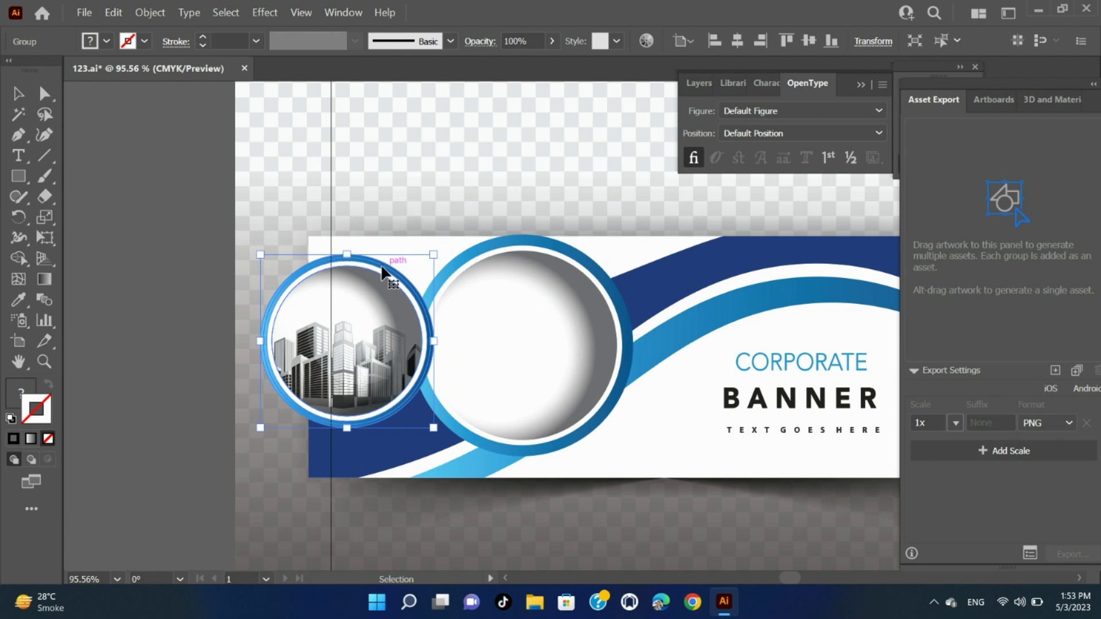
Select the city circle and the large empty circle together and align their centers horizontally and vertically
{"action": "left_click_drag", "start_coordinate": [380, 266], "coordinate": [383, 267]}
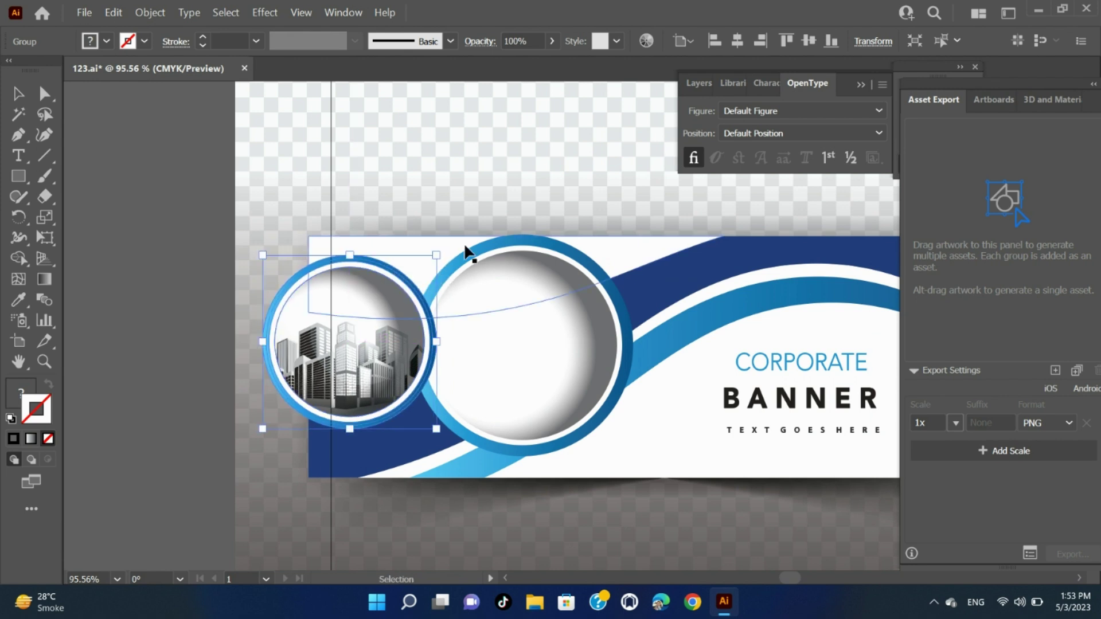
{"action": "left_click", "coordinate": [493, 240], "text": "shift"}
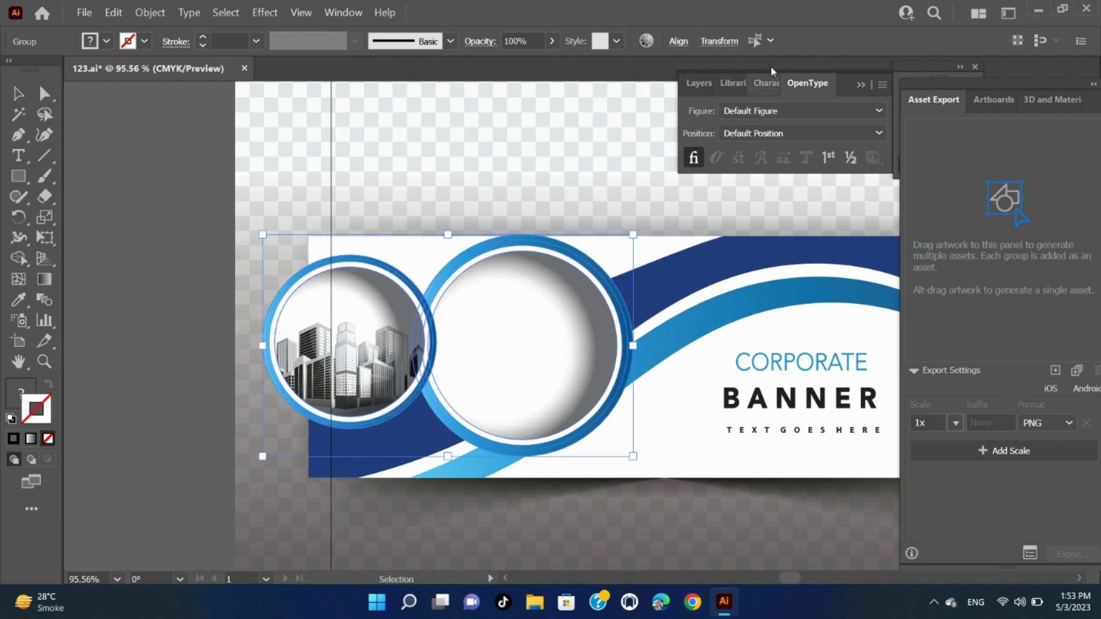
{"action": "left_click", "coordinate": [678, 41]}
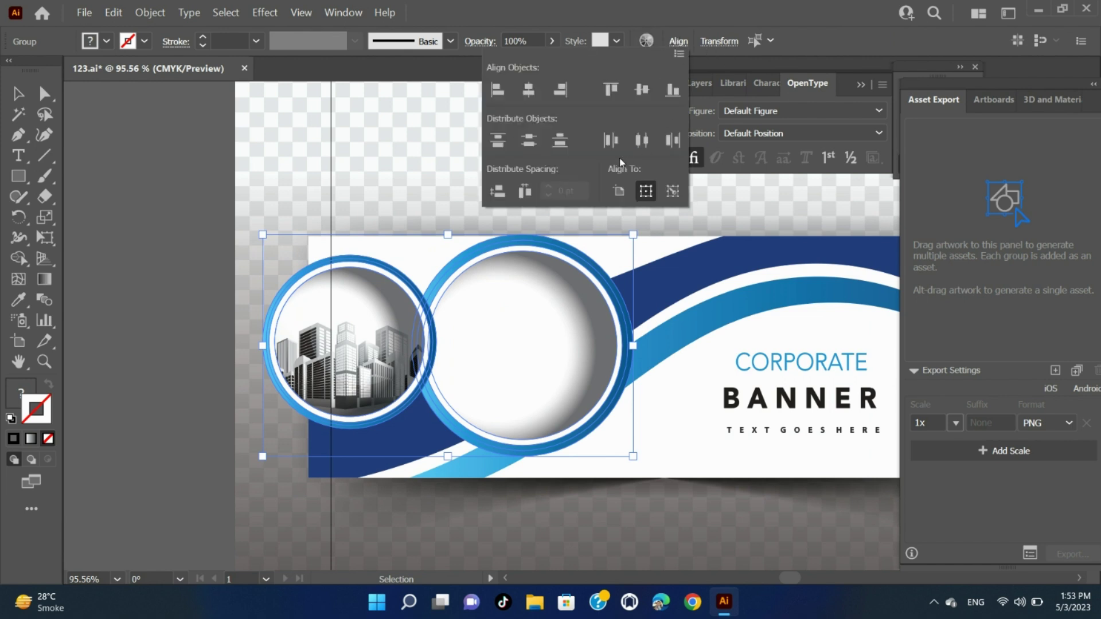
{"action": "left_click", "coordinate": [532, 95]}
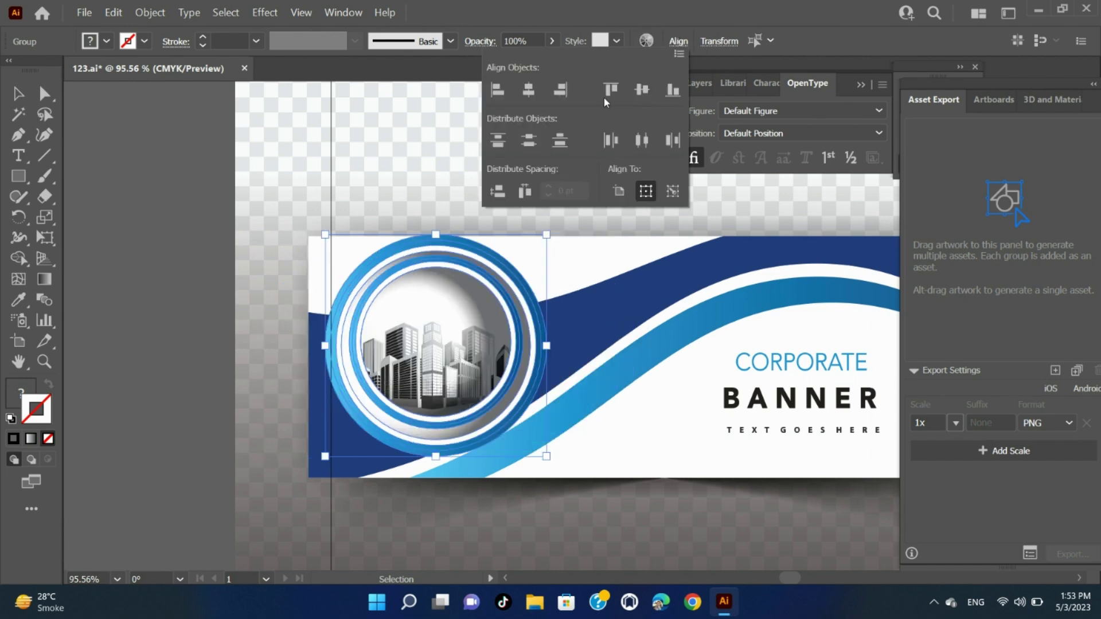
{"action": "left_click", "coordinate": [643, 90]}
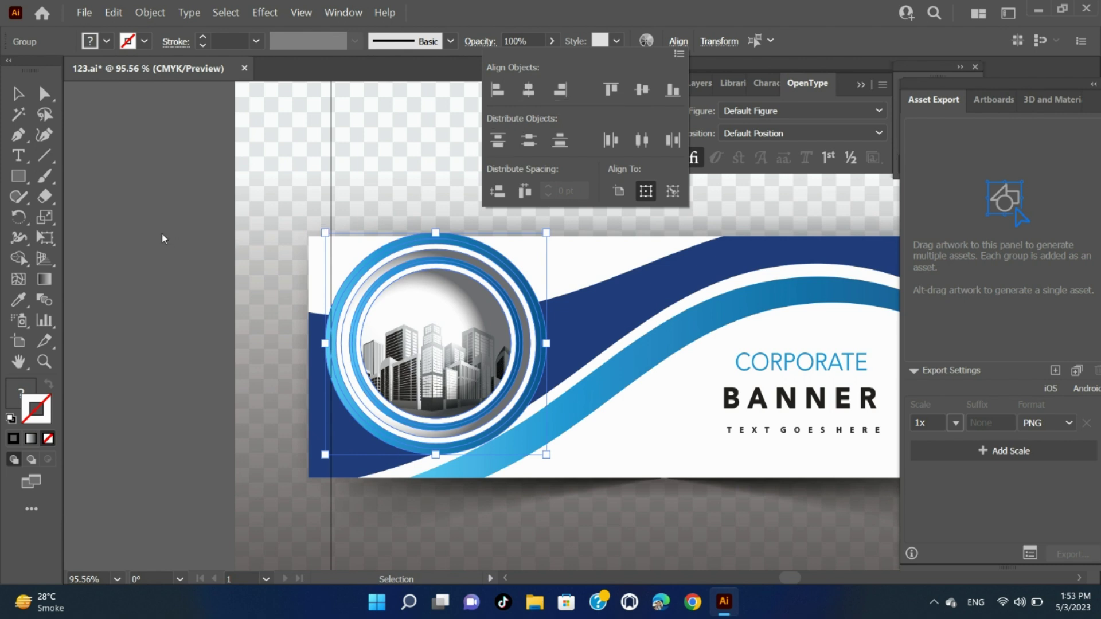
{"action": "key", "text": "Escape"}
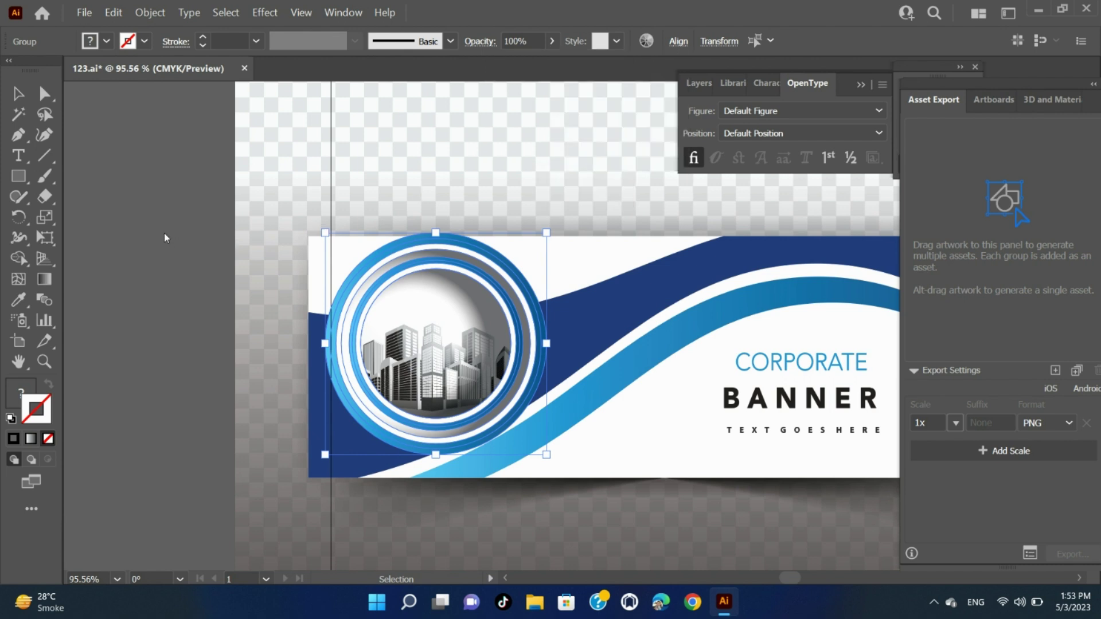
Undo the center alignments of the two circle groups and return to the Selection tool
{"action": "key", "text": "a"}
{"action": "key", "text": "ctrl+z"}
{"action": "key", "text": "v"}
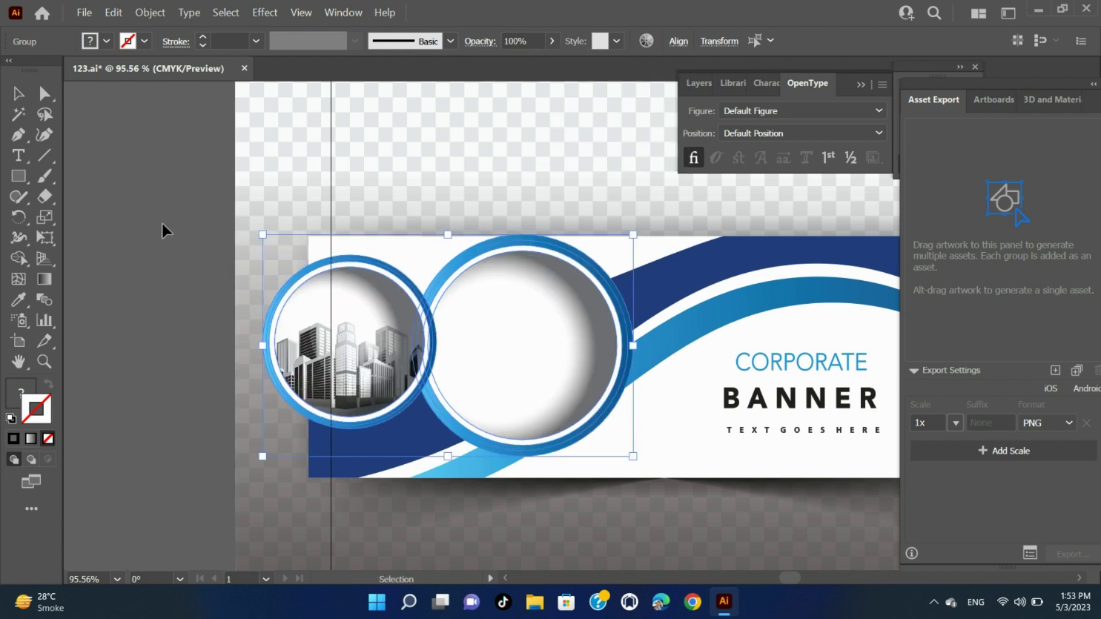
Select only the city circle group, rotate it about 45° counterclockwise, and deselect it
{"action": "left_click", "coordinate": [376, 251]}
{"action": "left_click", "coordinate": [381, 270]}
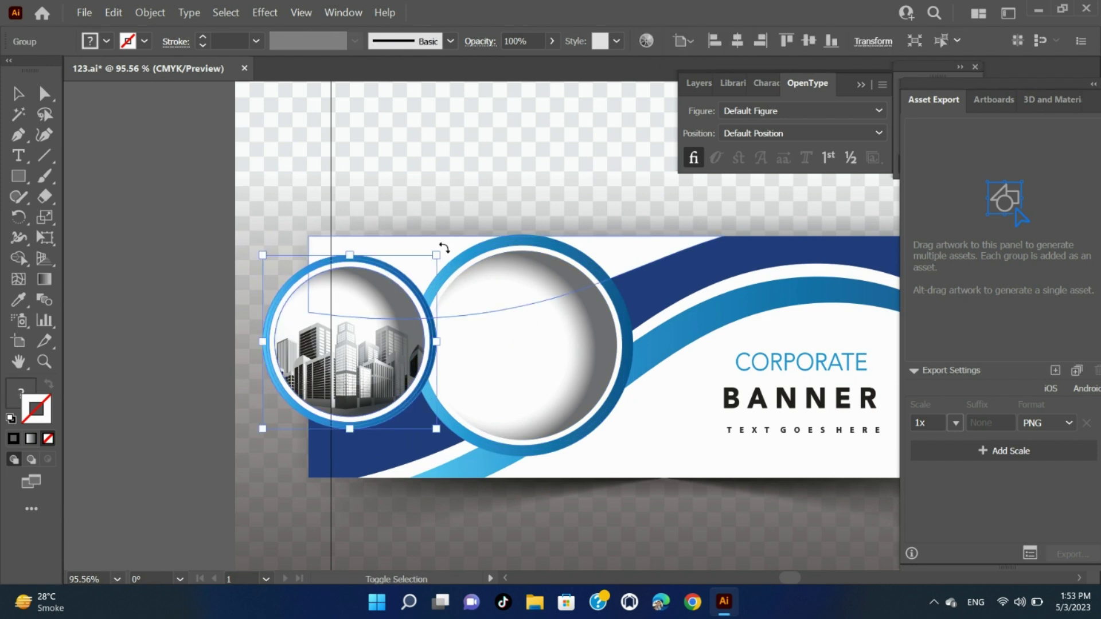
{"action": "left_click_drag", "start_coordinate": [443, 248], "coordinate": [418, 198]}
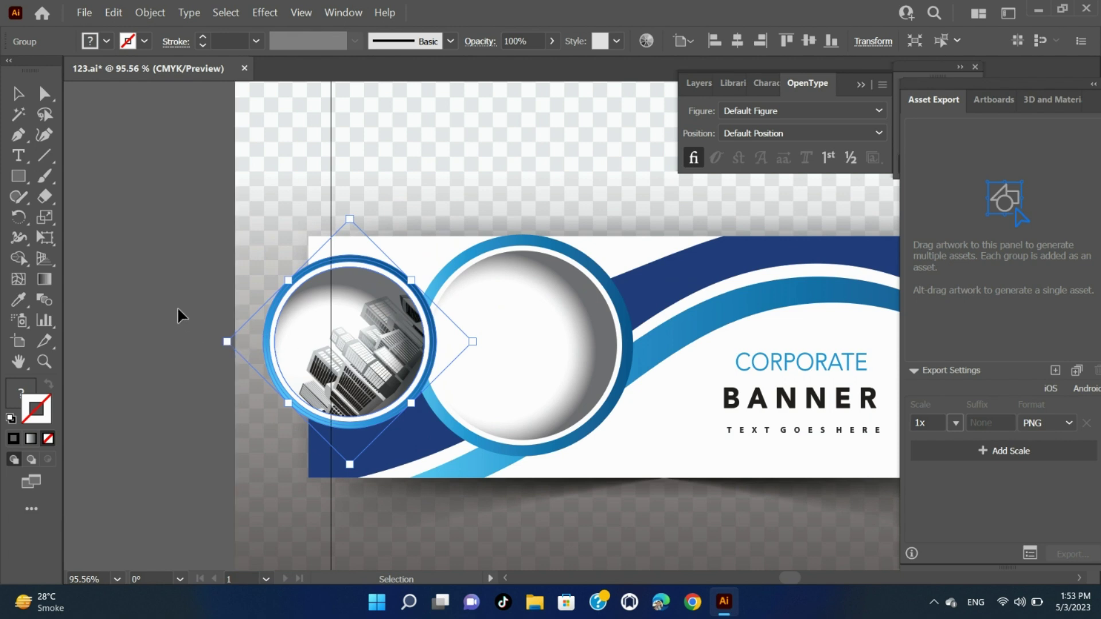
{"action": "left_click", "coordinate": [554, 517]}
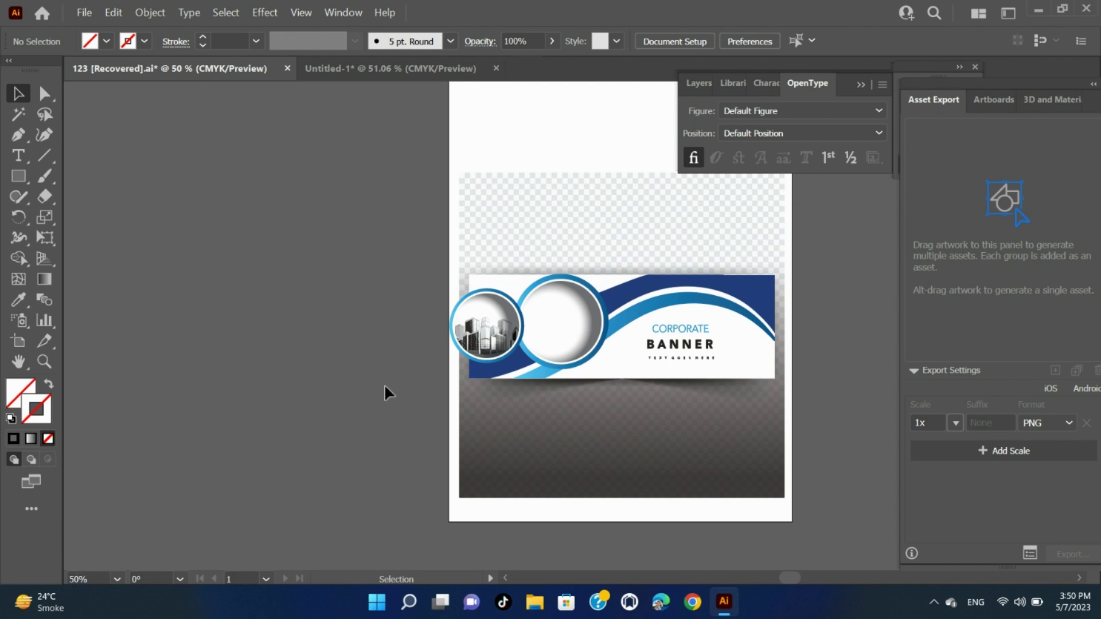
Copy the city circle group from the 123 [Recovered].ai banner and switch to the Untitled-1 document
{"action": "left_click", "coordinate": [475, 295]}
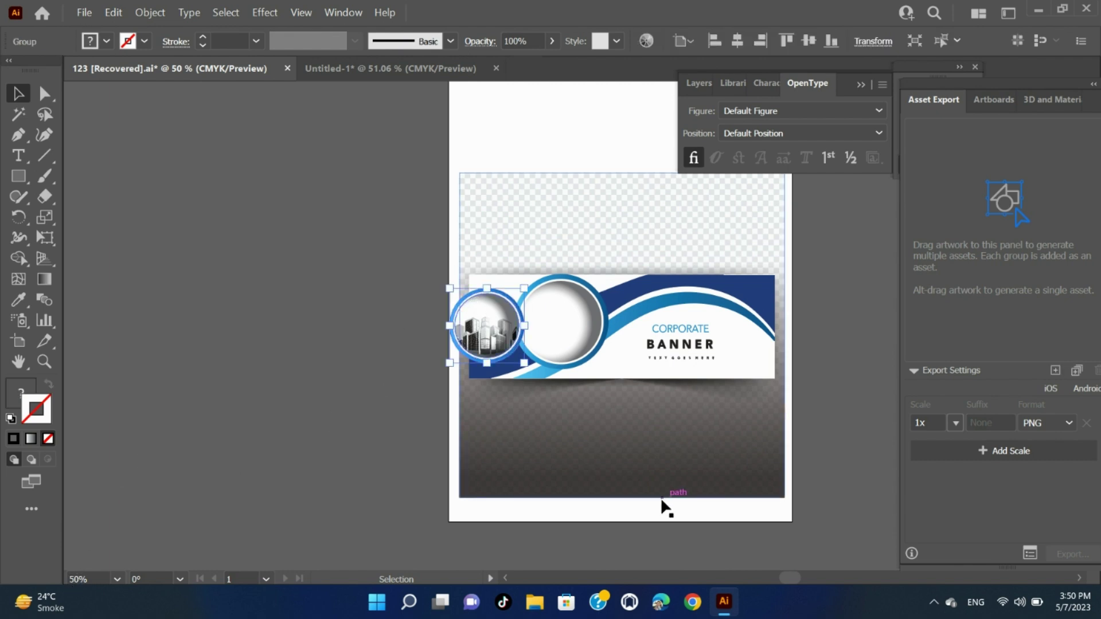
{"action": "left_click", "coordinate": [114, 14]}
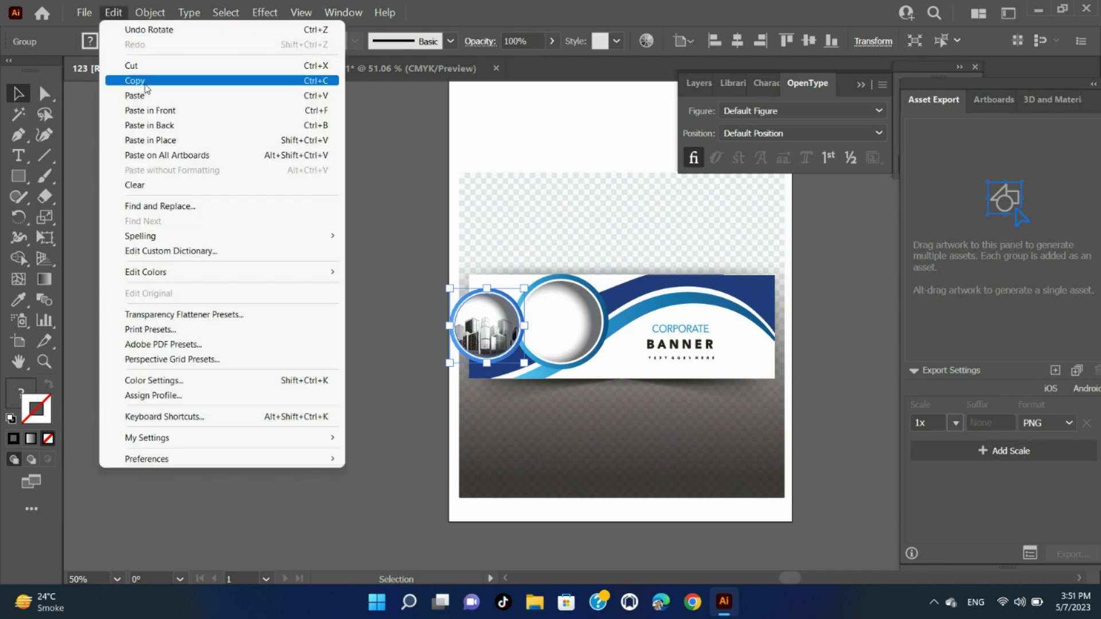
{"action": "left_click", "coordinate": [145, 84]}
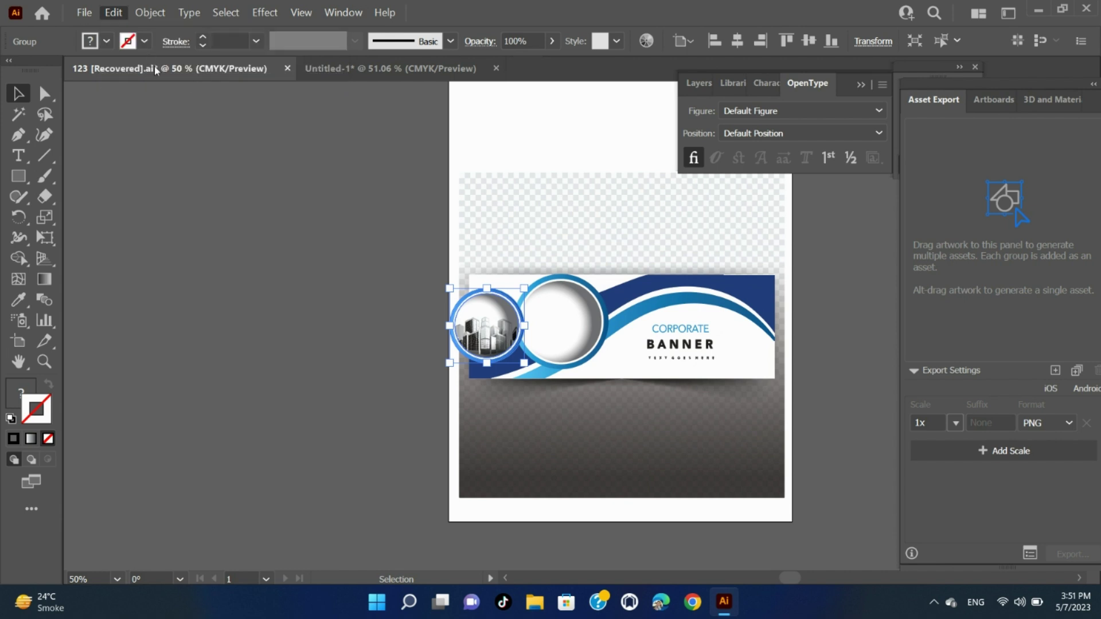
{"action": "left_click", "coordinate": [305, 68]}
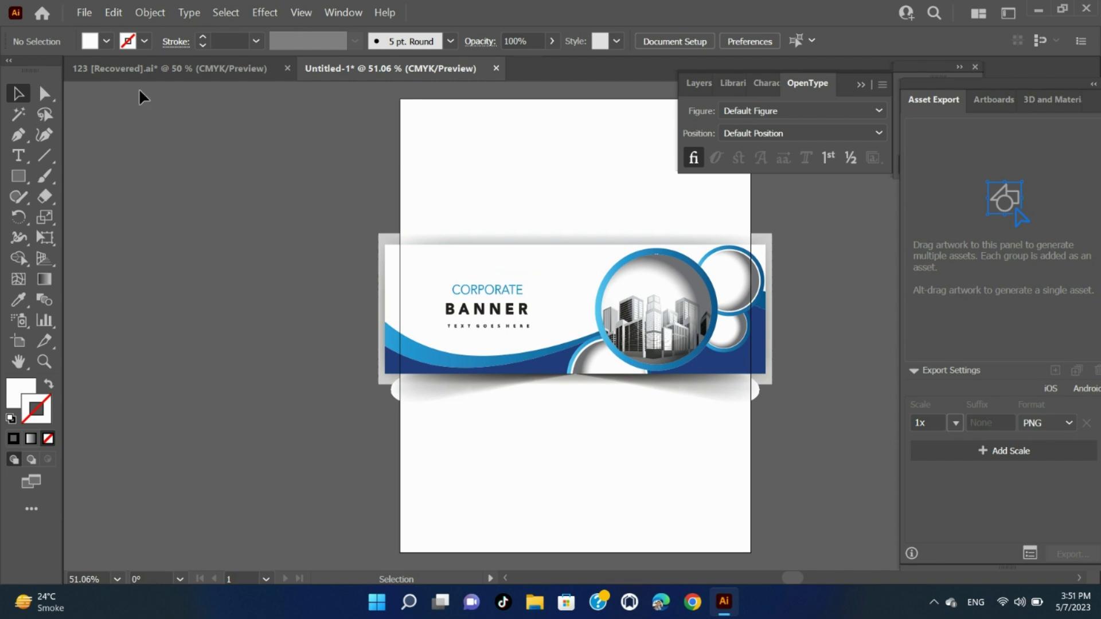
Paste the copied city circle group normally into Untitled-1, then delete the pasted copy
{"action": "left_click", "coordinate": [113, 12]}
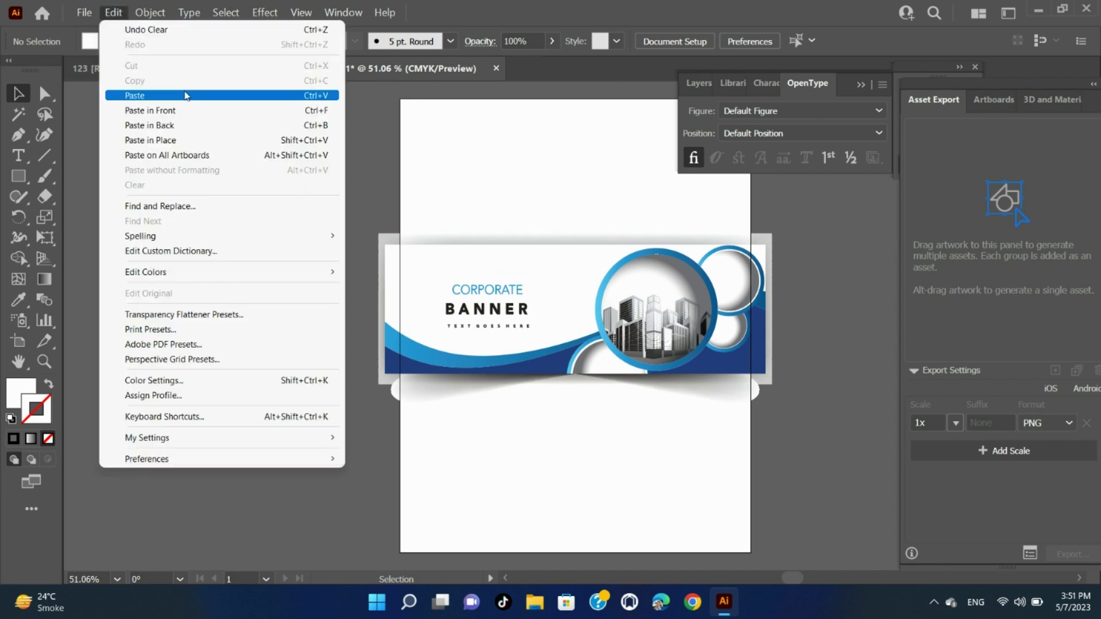
{"action": "left_click", "coordinate": [186, 96]}
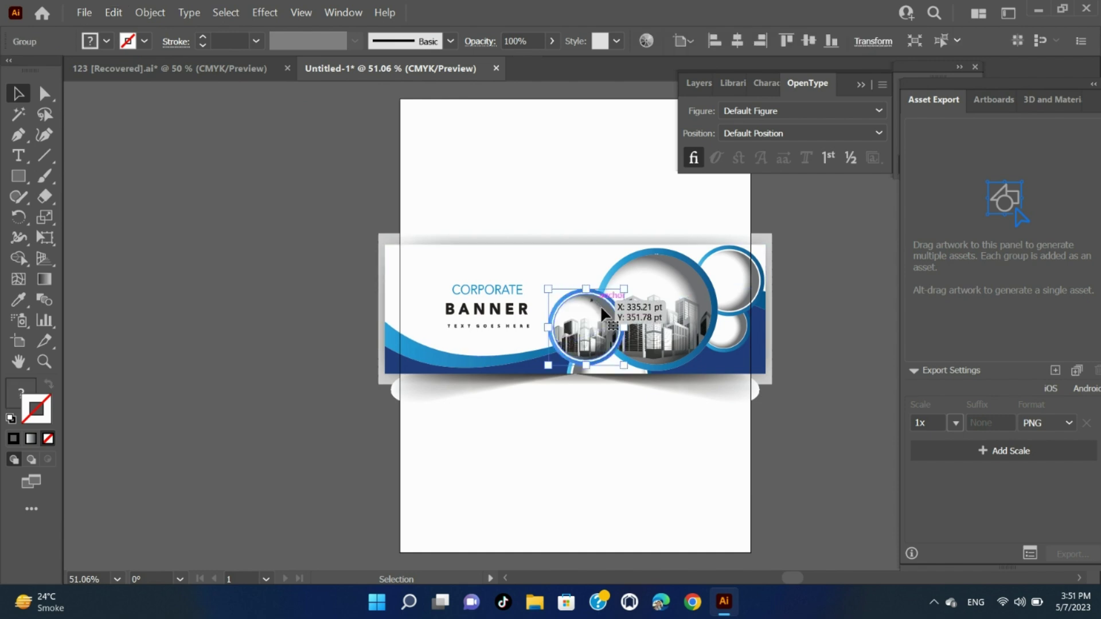
{"action": "key", "text": "Delete"}
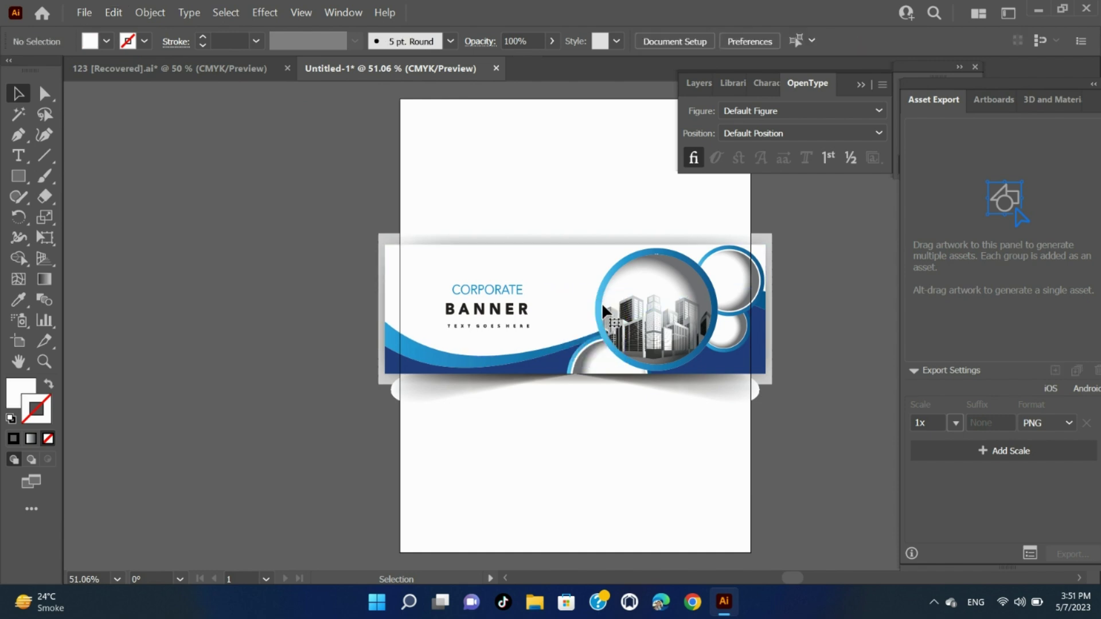
Paste the copied city circle group with Paste in Front, then delete that copy
{"action": "left_click", "coordinate": [114, 13]}
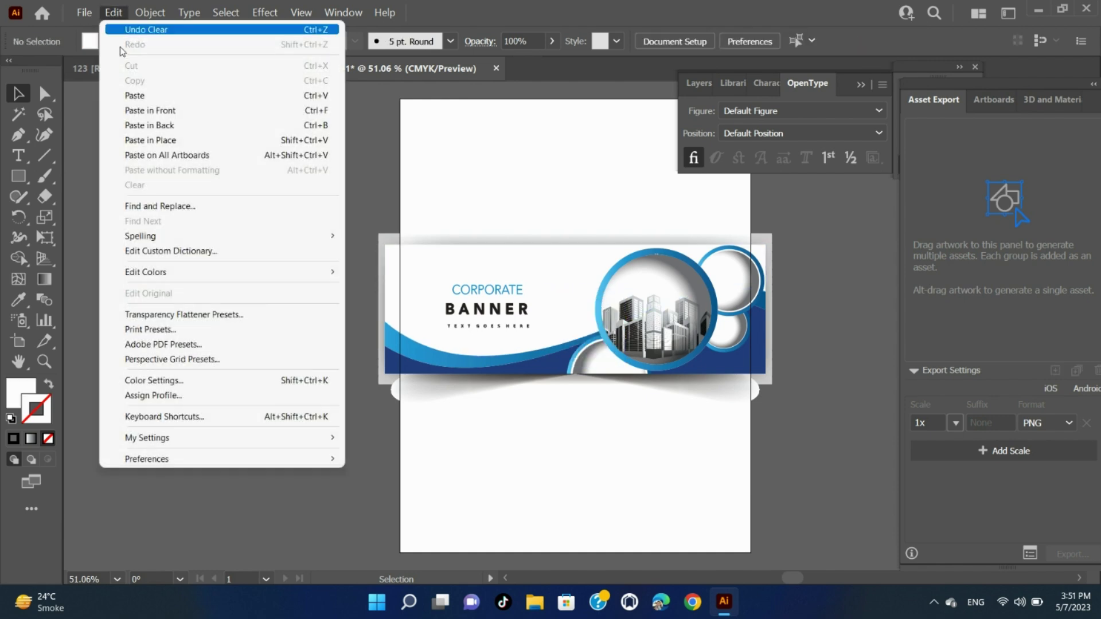
{"action": "left_click", "coordinate": [178, 110]}
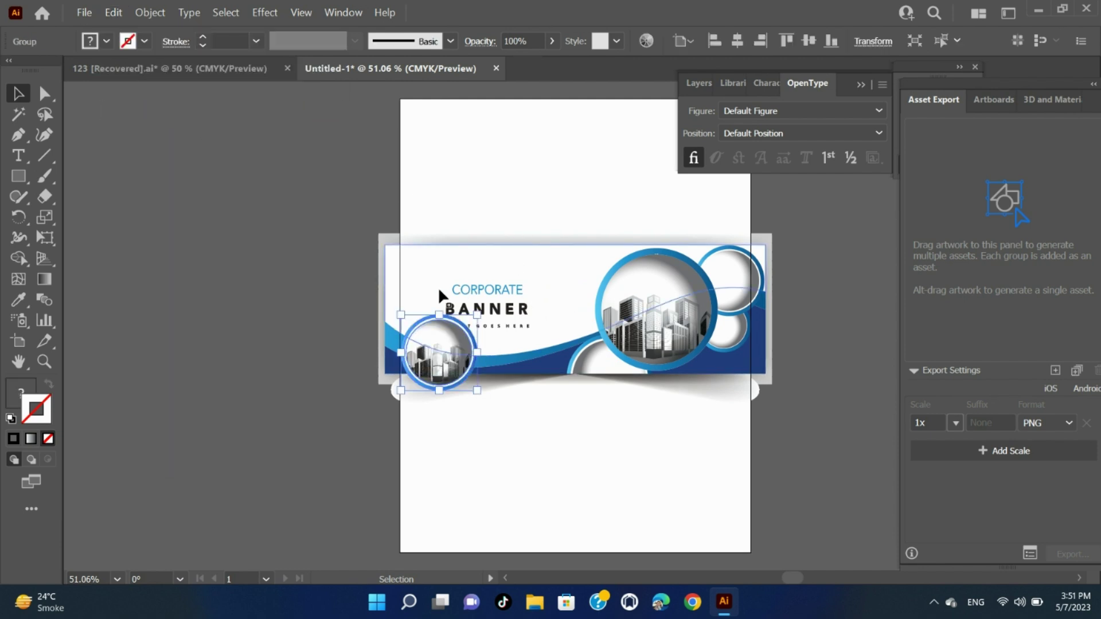
{"action": "key", "text": "Delete"}
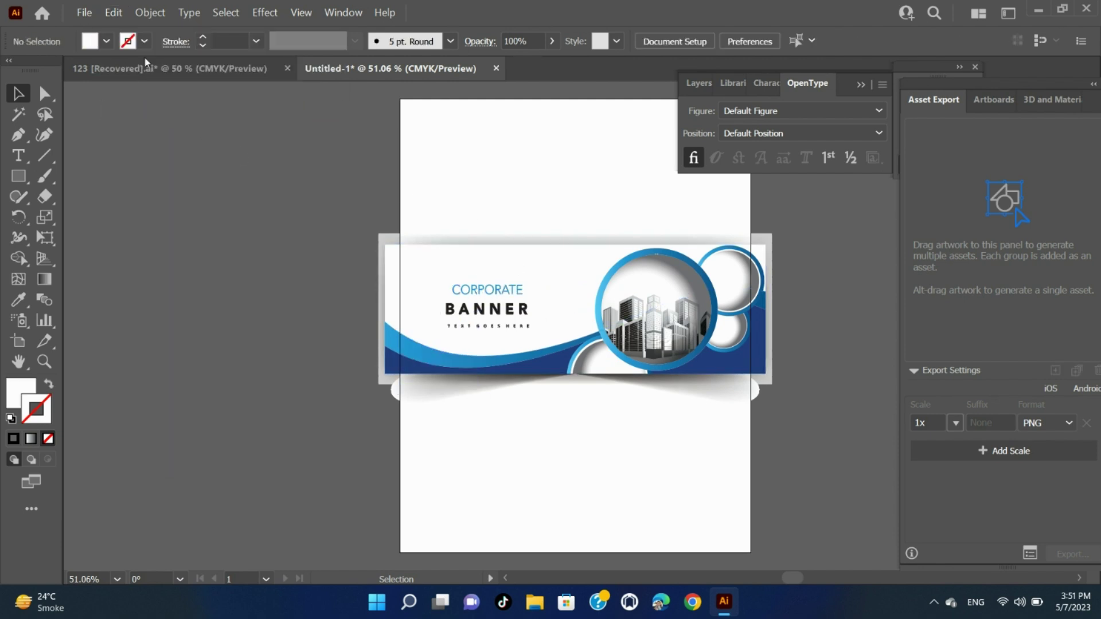
Paste the copied city circle group with Paste in Back, then delete that copy
{"action": "left_click", "coordinate": [110, 18]}
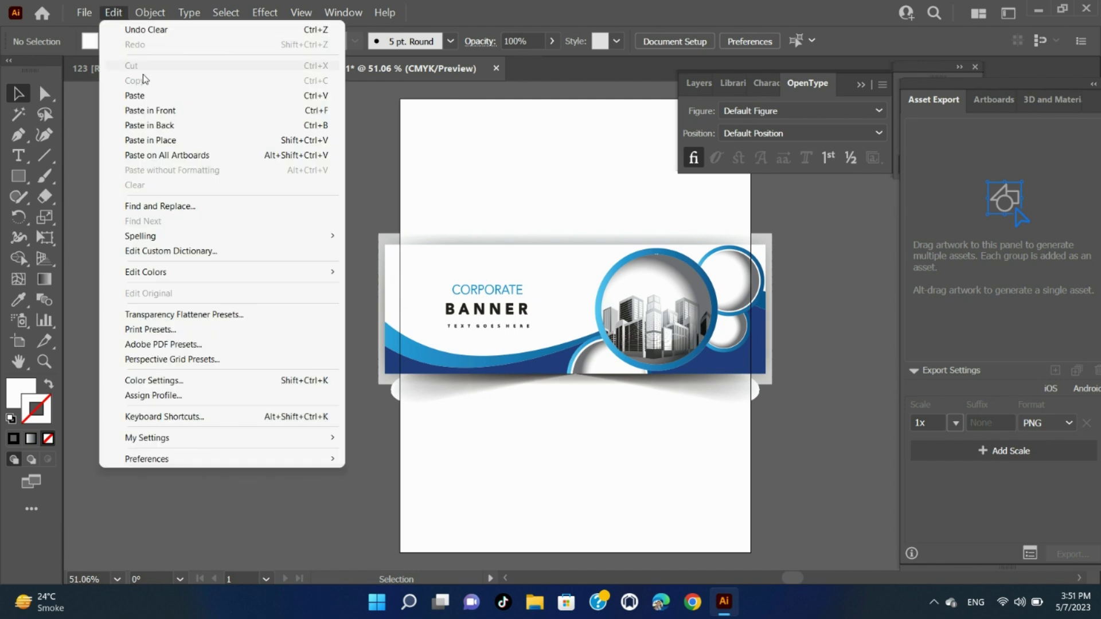
{"action": "left_click", "coordinate": [197, 125]}
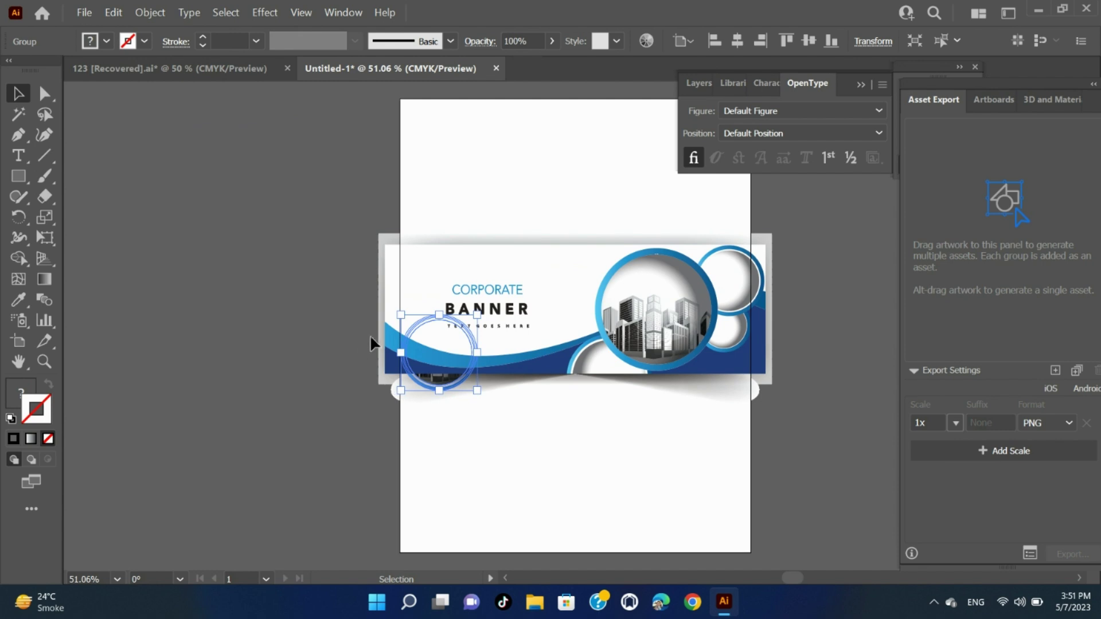
{"action": "key", "text": "Delete"}
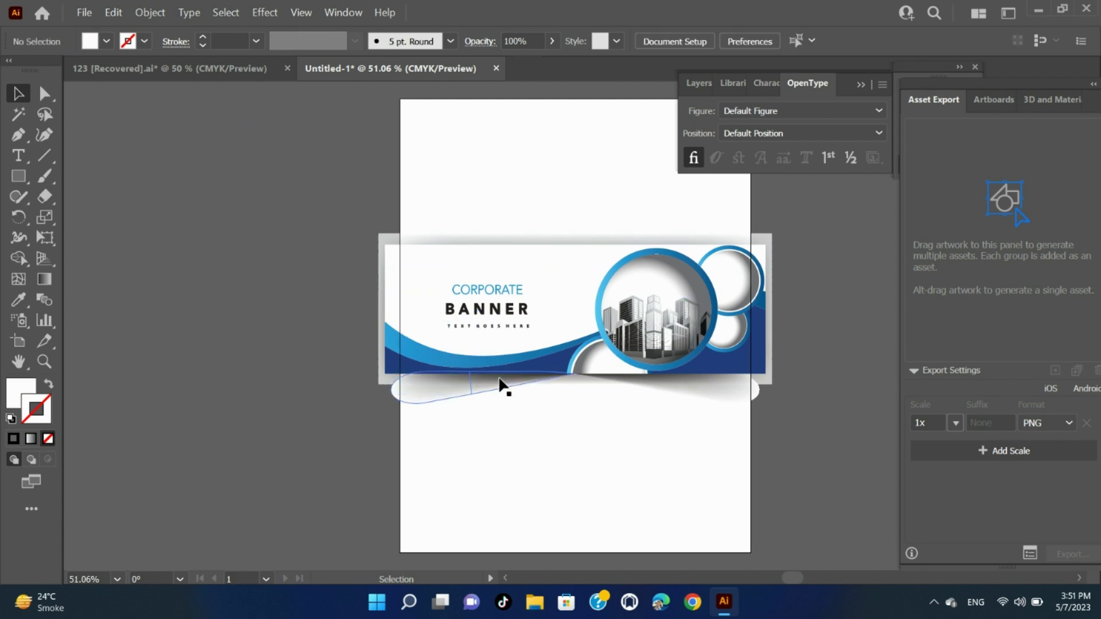
Paste the copied city circle group into Untitled-1 with Paste in Place
{"action": "left_click", "coordinate": [113, 12]}
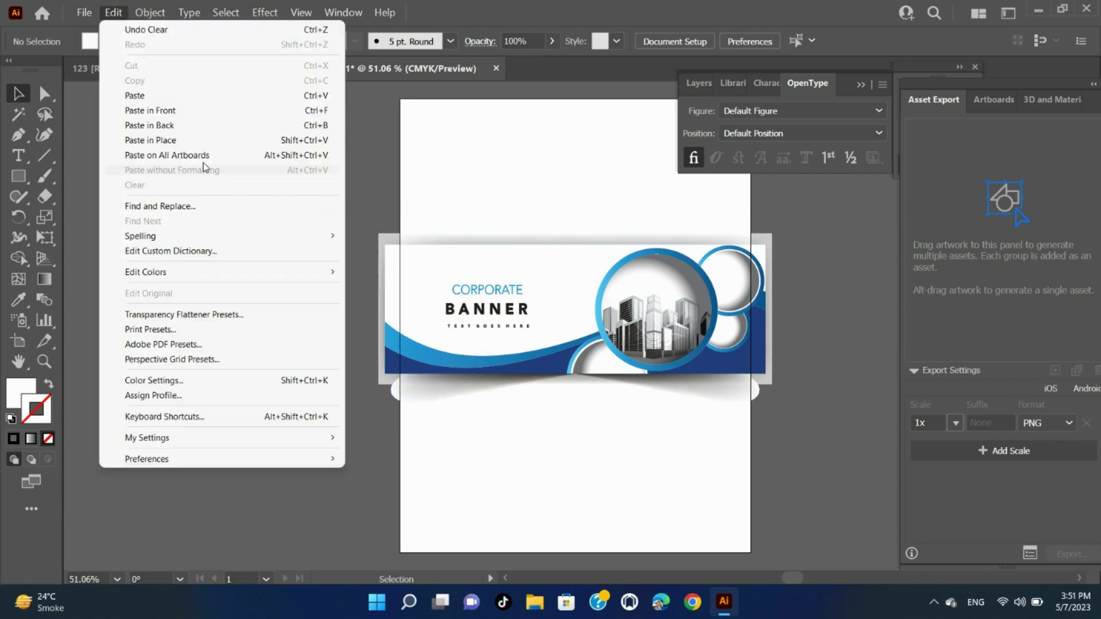
{"action": "left_click", "coordinate": [204, 140]}
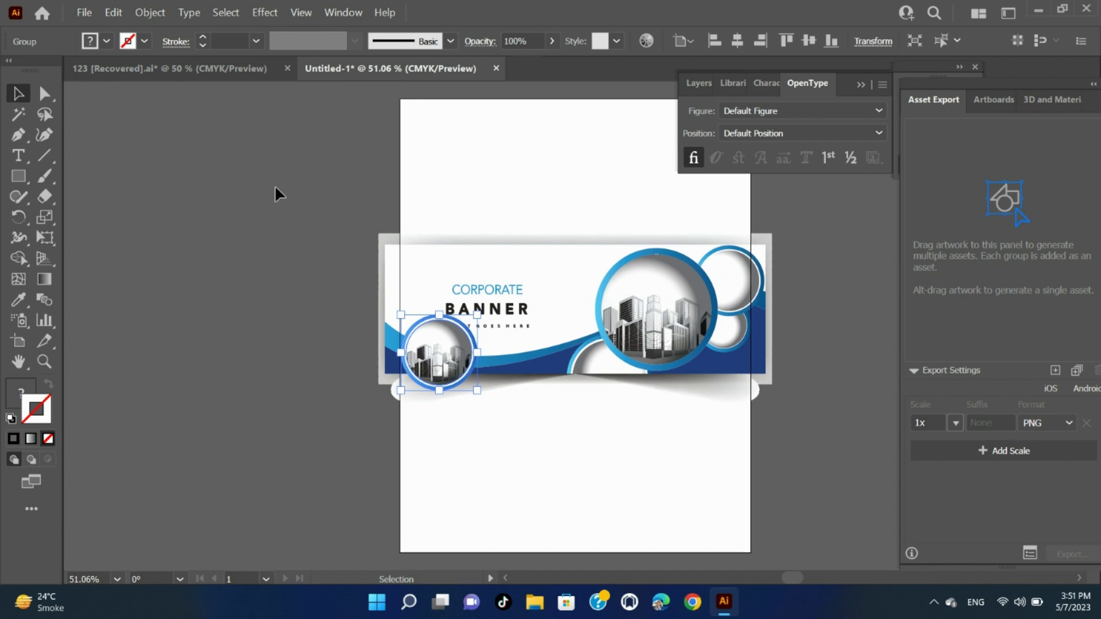
Delete the circle group copy pasted in place, then paste the group again with Paste on All Artboards
{"action": "left_click", "coordinate": [114, 12]}
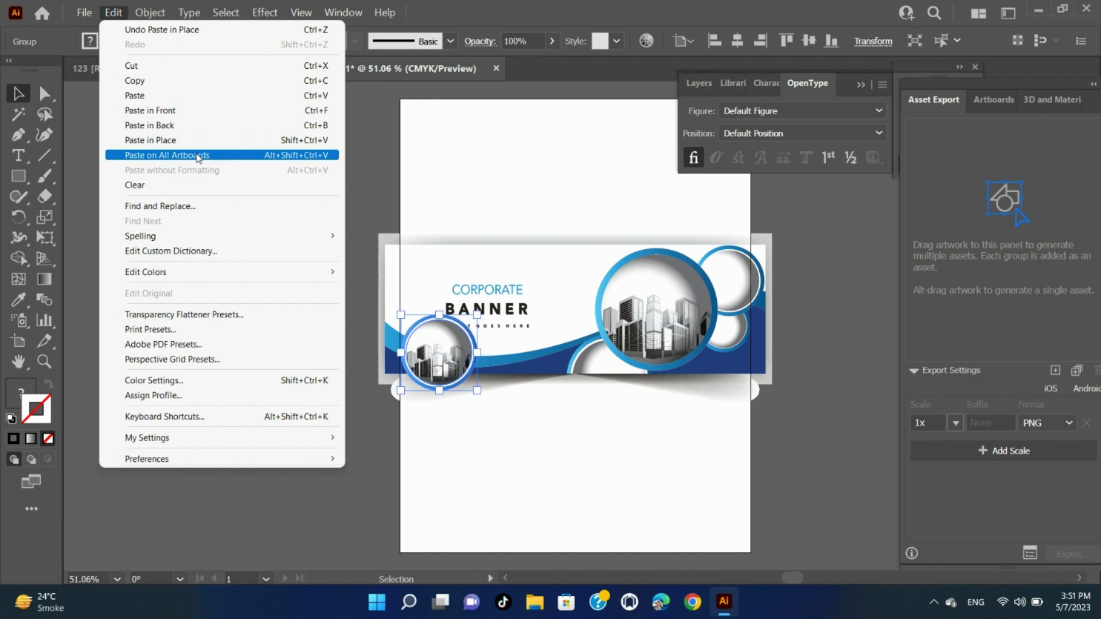
{"action": "left_click", "coordinate": [349, 153]}
{"action": "left_click", "coordinate": [425, 327]}
{"action": "key", "text": "Delete"}
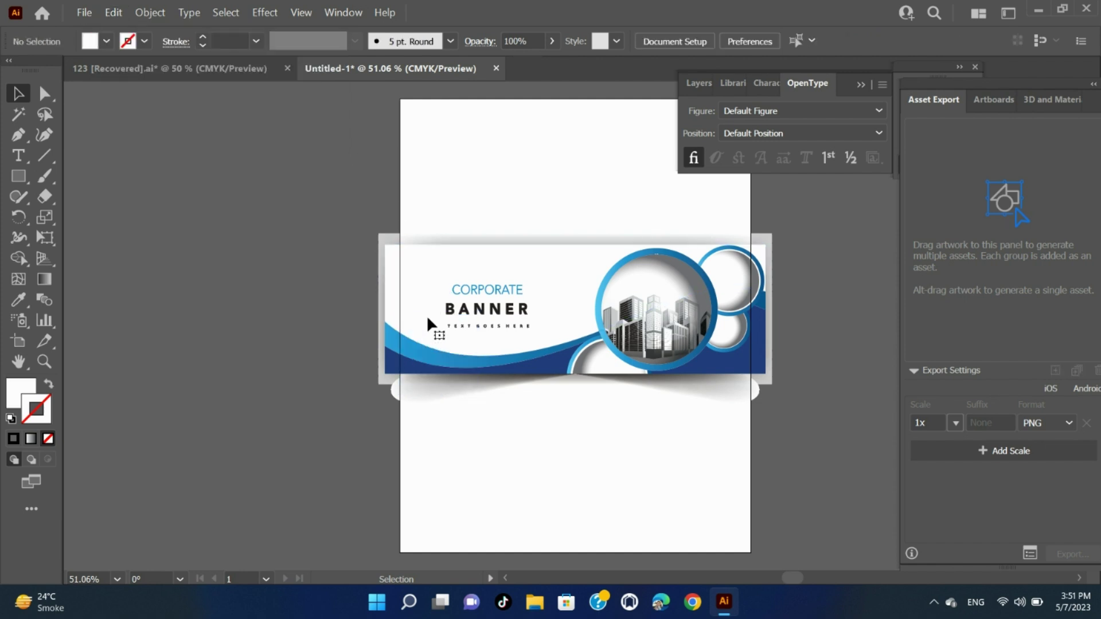
{"action": "left_click", "coordinate": [113, 12]}
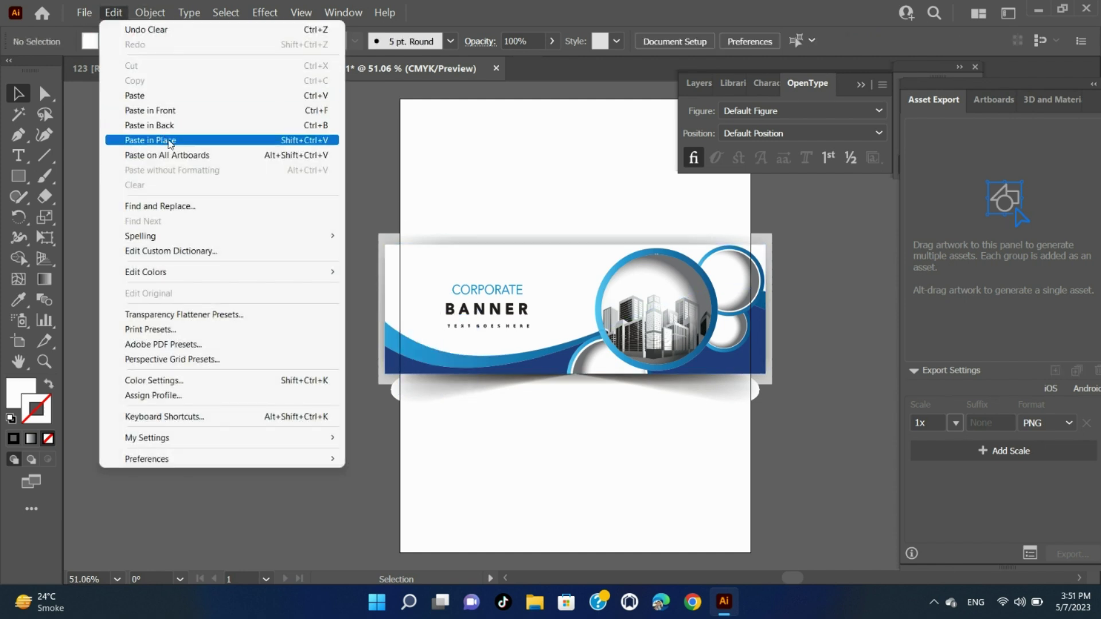
{"action": "left_click", "coordinate": [183, 153]}
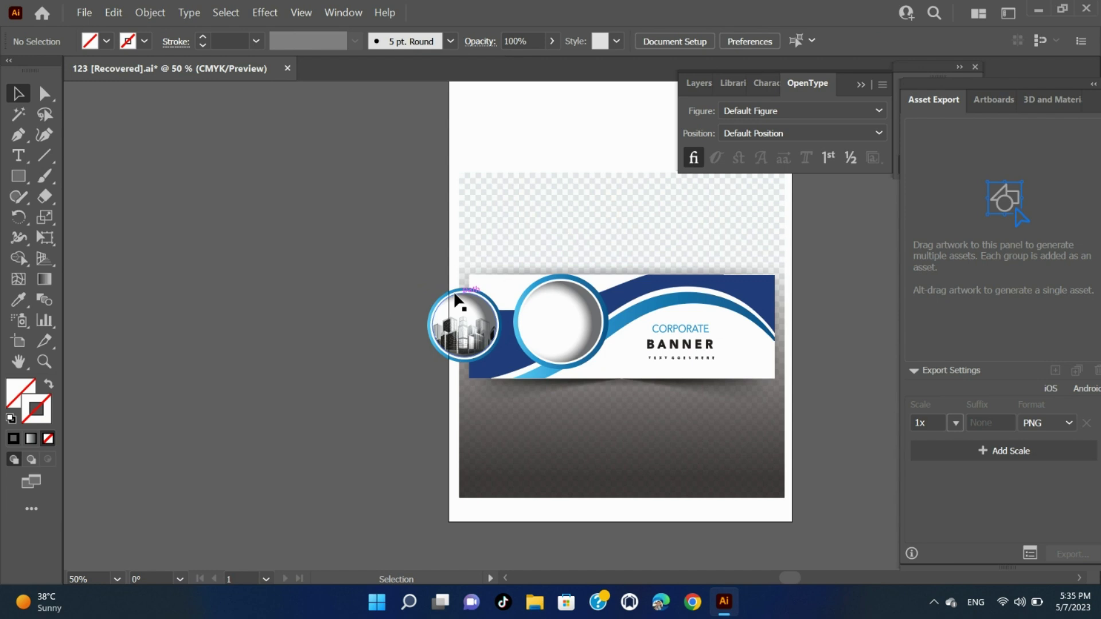
Select the city circle group at the banner's left edge and nudge it left in small single increments
{"action": "left_click", "coordinate": [492, 329]}
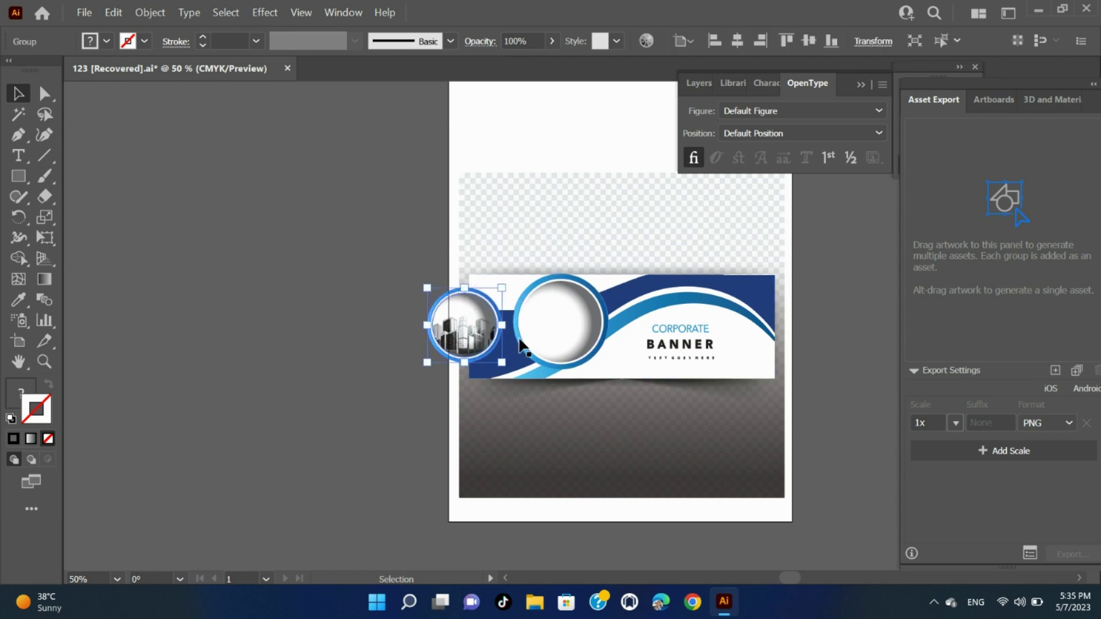
{"action": "key", "text": "Left"}
{"action": "key", "text": "Left"}
{"action": "key", "text": "Left"}
{"action": "key", "text": "Left"}
{"action": "key", "text": "Left"}
{"action": "key", "text": "Left"}
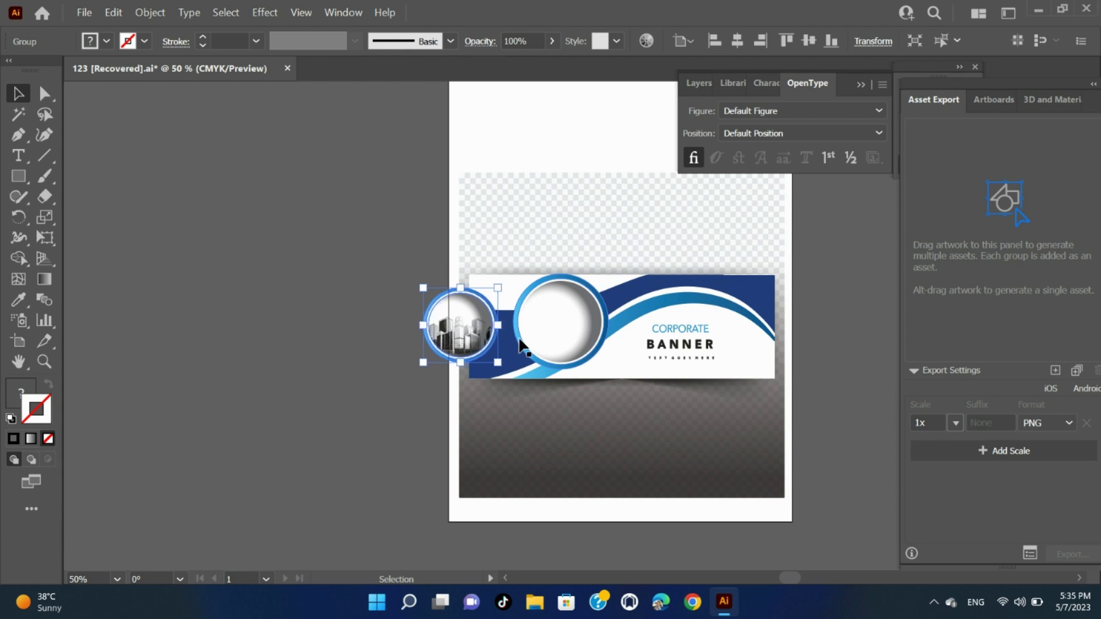
{"action": "key", "text": "Left"}
{"action": "key", "text": "Left"}
{"action": "key", "text": "Left"}
{"action": "key", "text": "Left"}
{"action": "key", "text": "Left"}
{"action": "key", "text": "Left"}
{"action": "key", "text": "Left"}
{"action": "key", "text": "Left"}
{"action": "key", "text": "Left"}
{"action": "key", "text": "Left"}
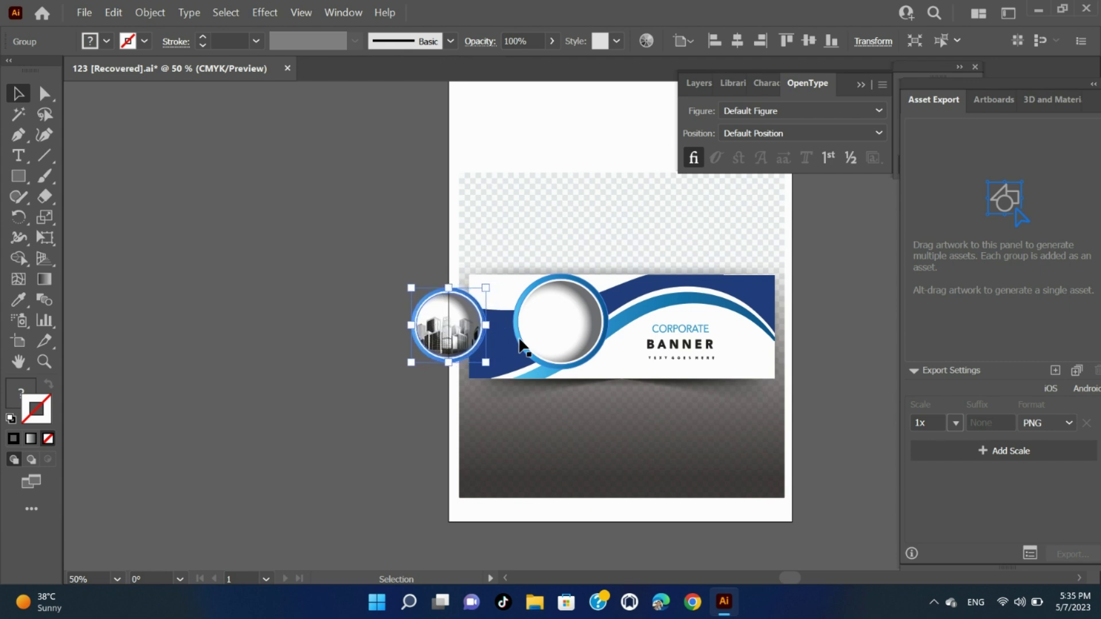
{"action": "key", "text": "Left"}
{"action": "key", "text": "Left"}
{"action": "key", "text": "Left"}
{"action": "key", "text": "Left"}
{"action": "key", "text": "Left"}
{"action": "key", "text": "Left"}
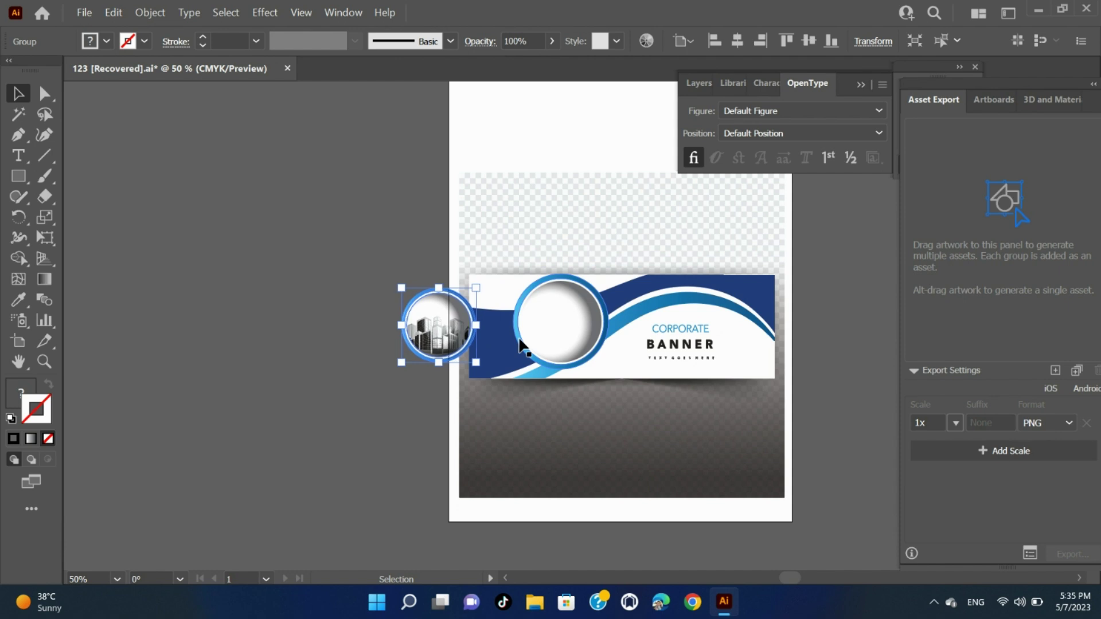
Nudge the city circle group further left in larger increments until it sits clear of the artboard
{"action": "key", "text": "shift"}
{"action": "key", "text": "shift+Left"}
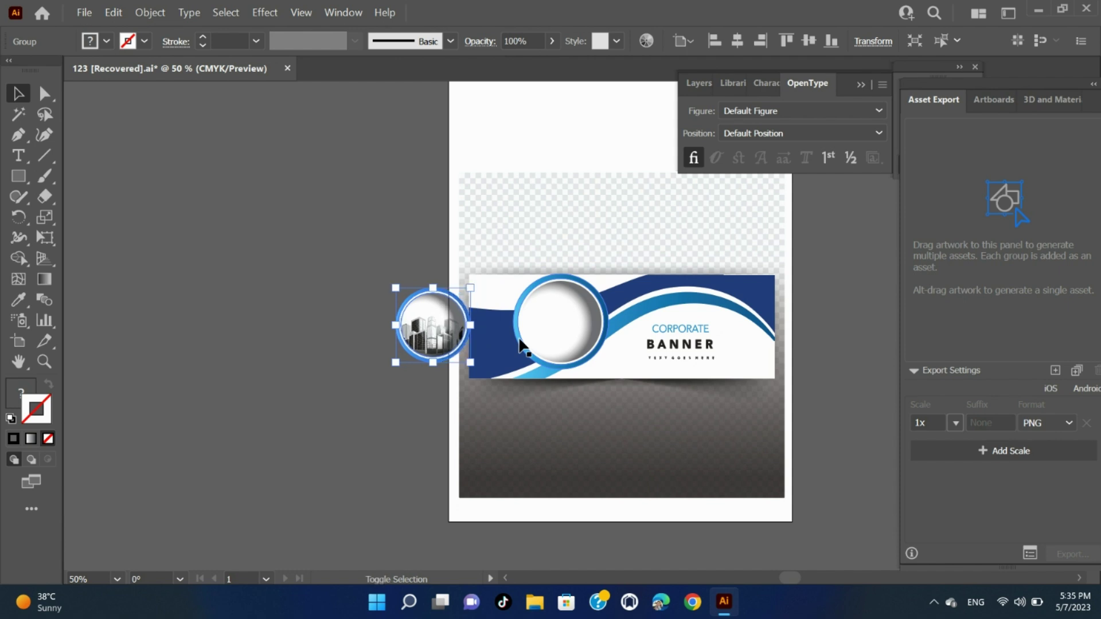
{"action": "key", "text": "shift+Left"}
{"action": "key", "text": "shift+Left"}
{"action": "key", "text": "shift+Left"}
{"action": "key", "text": "shift+Left"}
{"action": "key", "text": "shift+Left"}
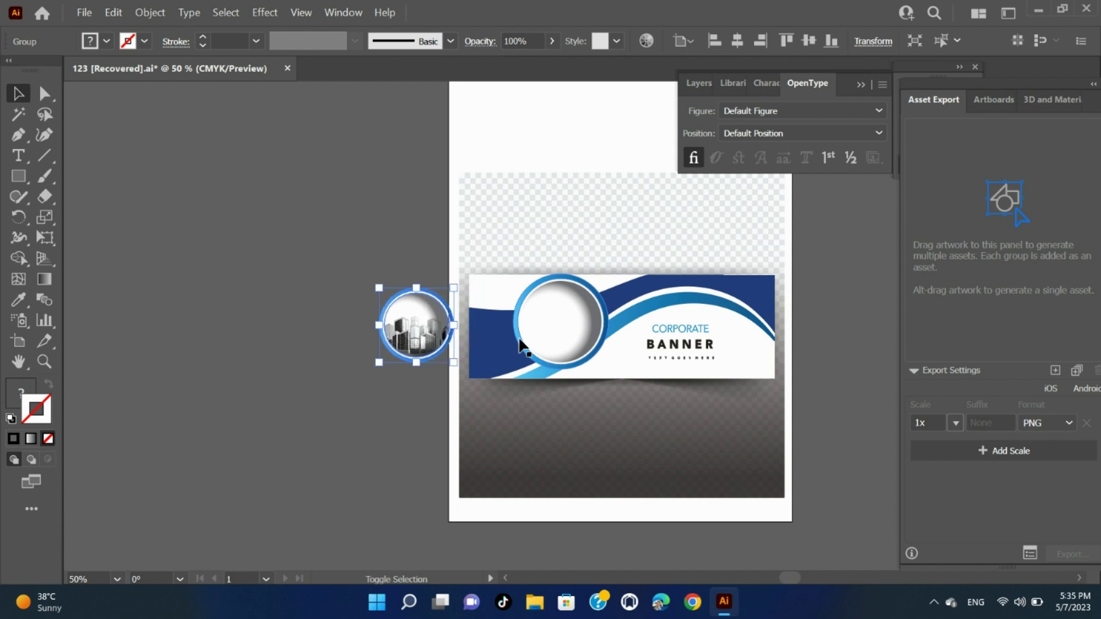
{"action": "key", "text": "shift+Left"}
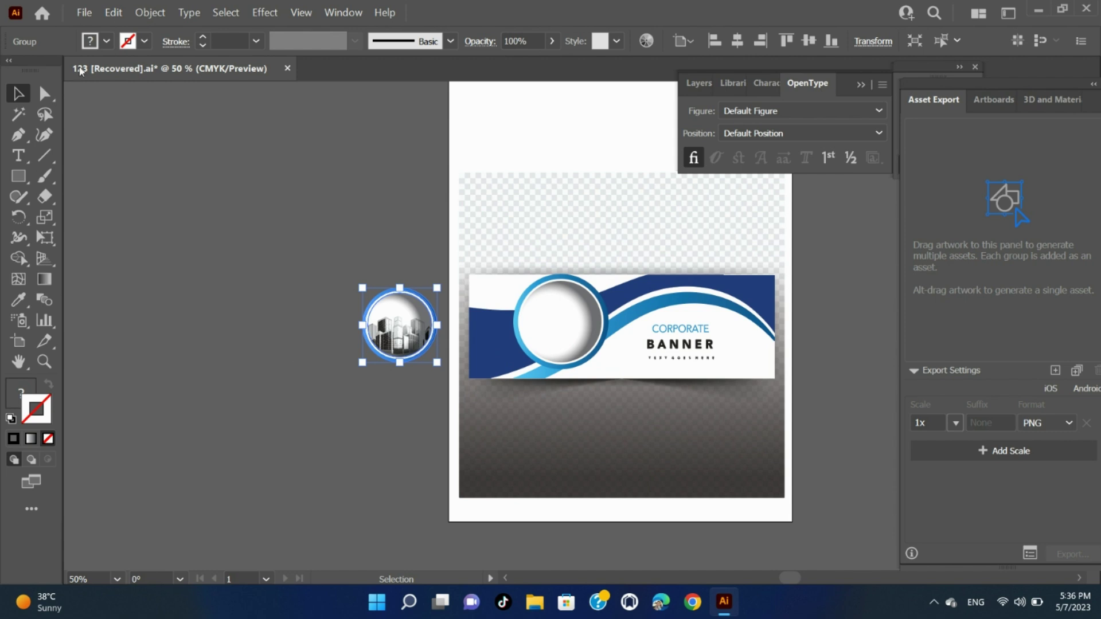
Open the General preferences
{"action": "left_click", "coordinate": [114, 14]}
{"action": "mouse_move", "coordinate": [204, 457]}
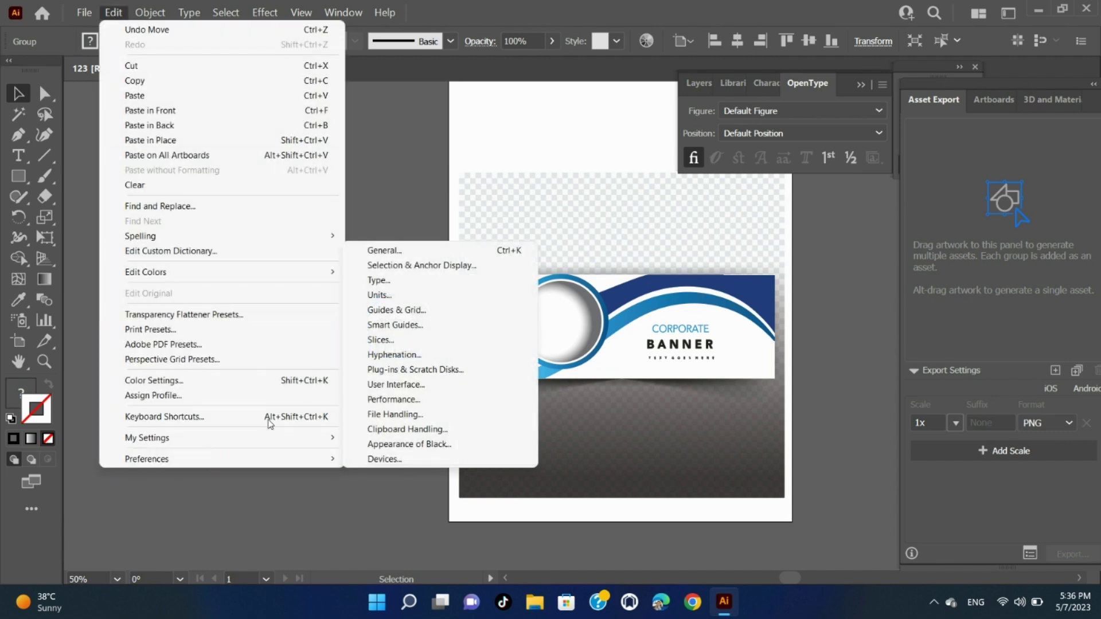
{"action": "left_click", "coordinate": [383, 250]}
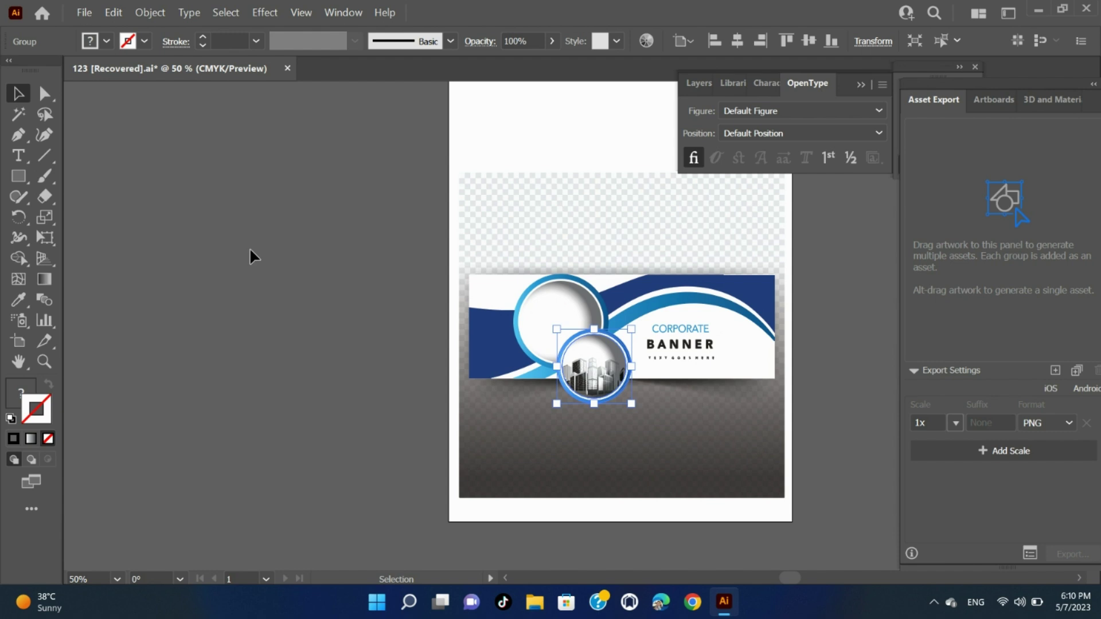
Start a Move transform on the city circle group and set its horizontal offset to 15 pt
{"action": "left_click", "coordinate": [254, 261]}
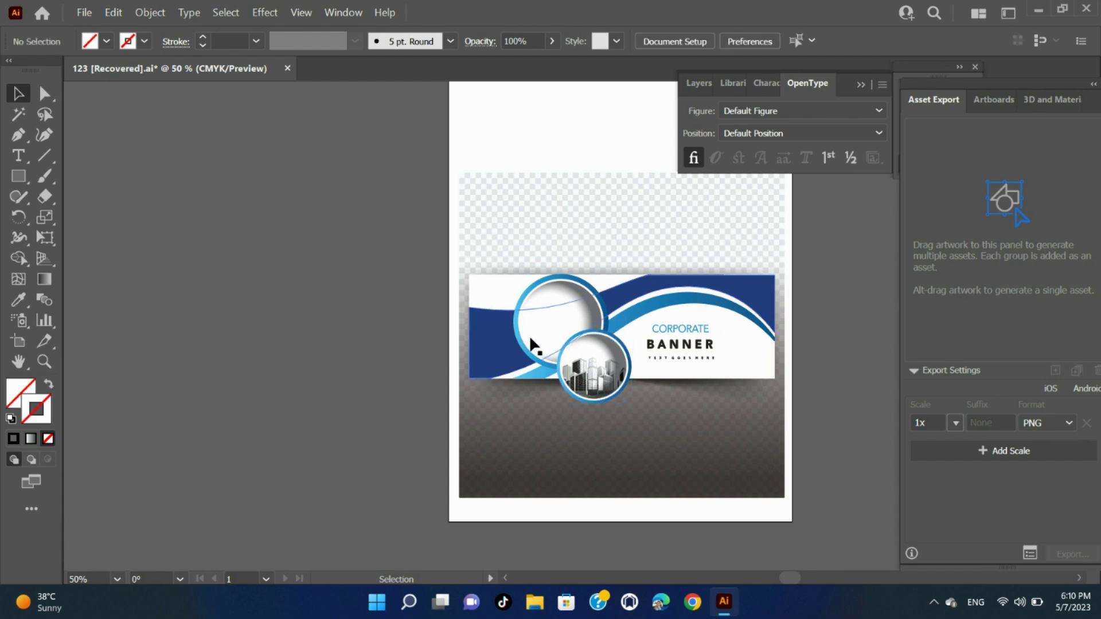
{"action": "left_click", "coordinate": [594, 366]}
{"action": "left_click", "coordinate": [152, 16]}
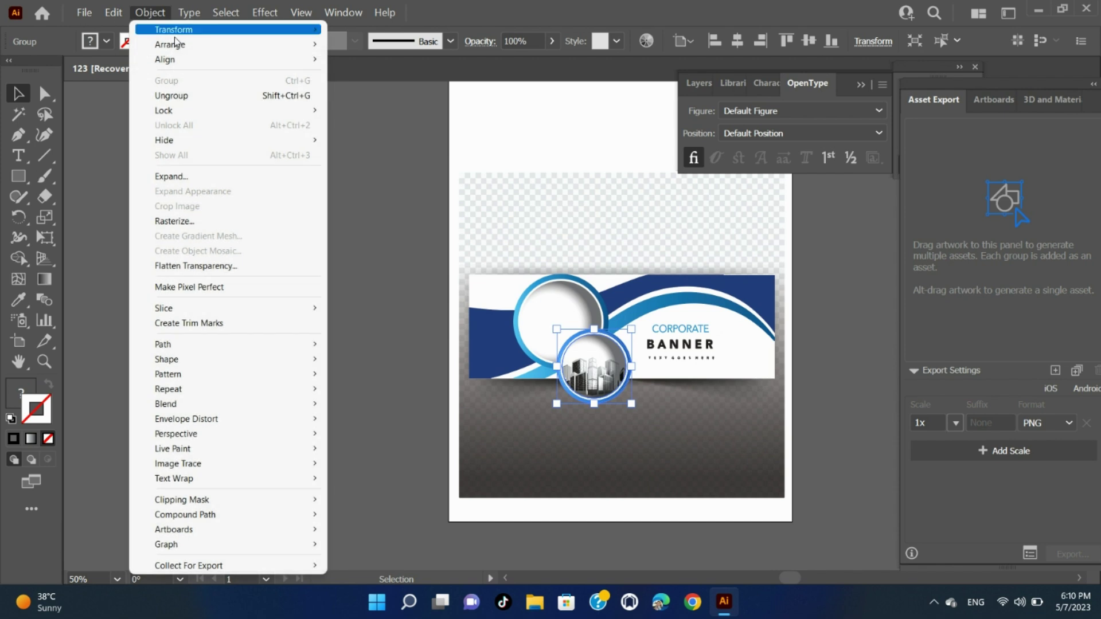
{"action": "mouse_move", "coordinate": [287, 29]}
{"action": "left_click", "coordinate": [363, 52]}
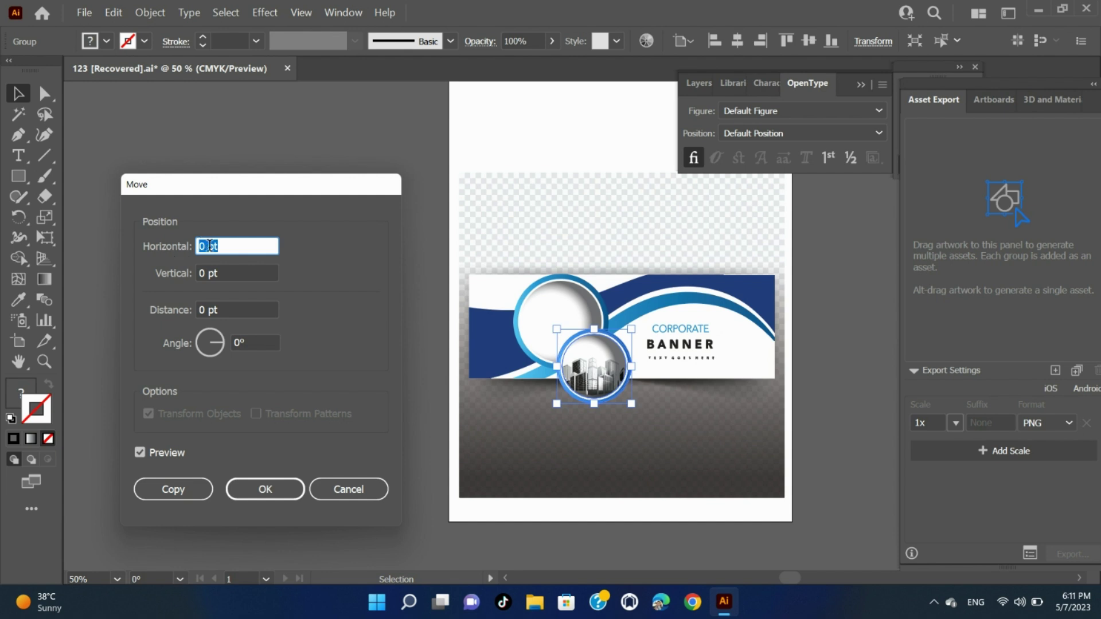
{"action": "key", "text": "Down"}
{"action": "key", "text": "Down"}
{"action": "key", "text": "Down"}
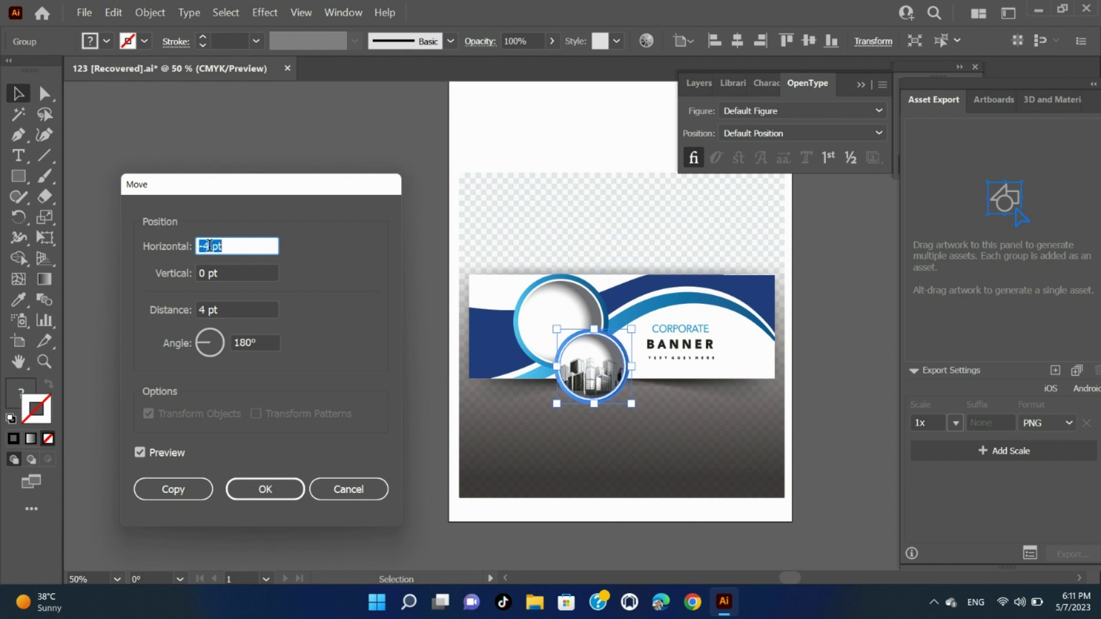
{"action": "key", "text": "Up"}
{"action": "key", "text": "Up"}
{"action": "key", "text": "Up"}
{"action": "key", "text": "Up"}
{"action": "key", "text": "Up"}
{"action": "key", "text": "Up"}
{"action": "key", "text": "Up"}
{"action": "key", "text": "Up"}
{"action": "key", "text": "Up"}
{"action": "key", "text": "Up"}
{"action": "key", "text": "Up"}
{"action": "key", "text": "Up"}
{"action": "key", "text": "Up"}
{"action": "key", "text": "Up"}
{"action": "key", "text": "Up"}
{"action": "key", "text": "Up"}
{"action": "key", "text": "Up"}
{"action": "key", "text": "Up"}
{"action": "key", "text": "Up"}
{"action": "key", "text": "Up"}
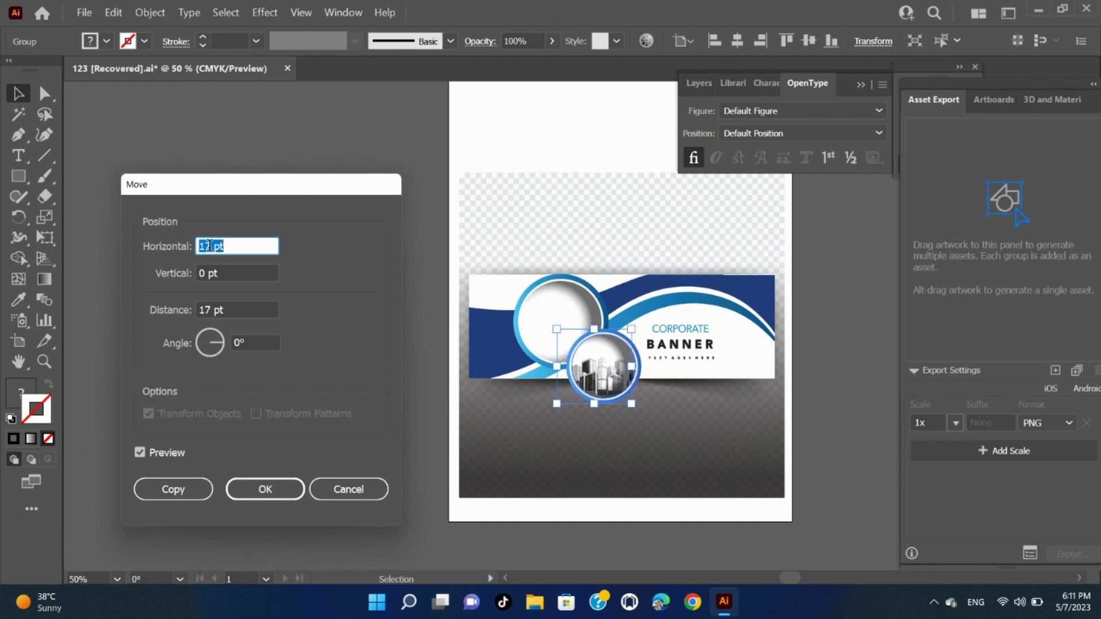
{"action": "key", "text": "Down"}
{"action": "key", "text": "Down"}
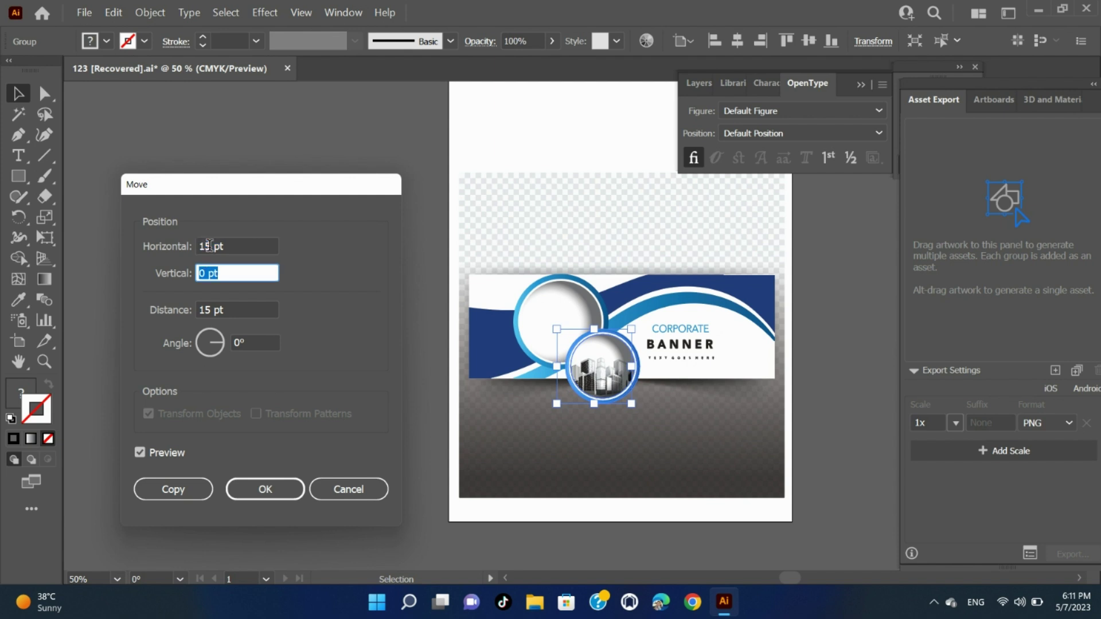
Set the vertical offset of the circle group's move to -3 pt
{"action": "key", "text": "Up"}
{"action": "key", "text": "Up"}
{"action": "key", "text": "Up"}
{"action": "key", "text": "Up"}
{"action": "key", "text": "Up"}
{"action": "key", "text": "Up"}
{"action": "key", "text": "Down"}
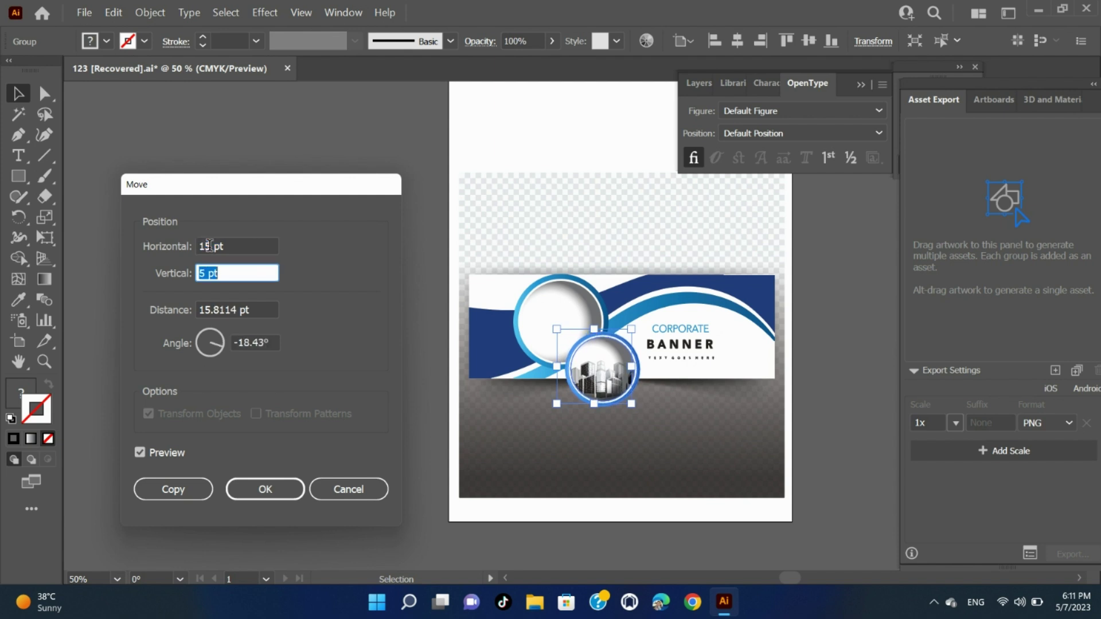
{"action": "key", "text": "Down"}
{"action": "key", "text": "Down"}
{"action": "key", "text": "Down"}
{"action": "key", "text": "Down"}
{"action": "key", "text": "Down"}
{"action": "key", "text": "Down"}
{"action": "key", "text": "Down"}
{"action": "key", "text": "Down"}
{"action": "key", "text": "Down"}
{"action": "key", "text": "Down"}
{"action": "key", "text": "Down"}
{"action": "key", "text": "Up"}
{"action": "key", "text": "Up"}
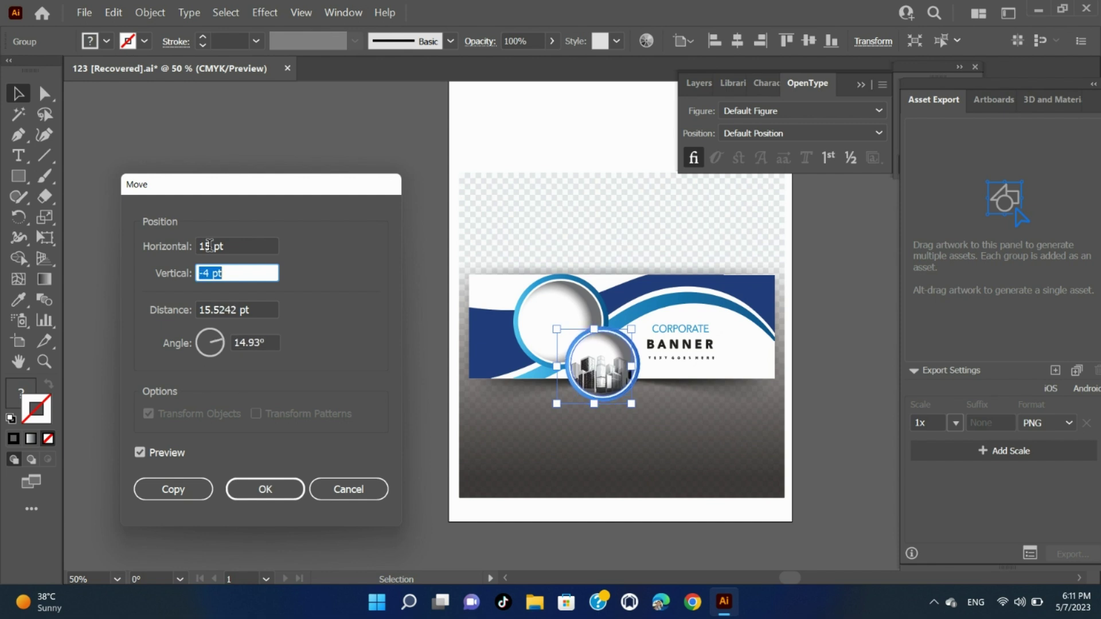
{"action": "key", "text": "Up"}
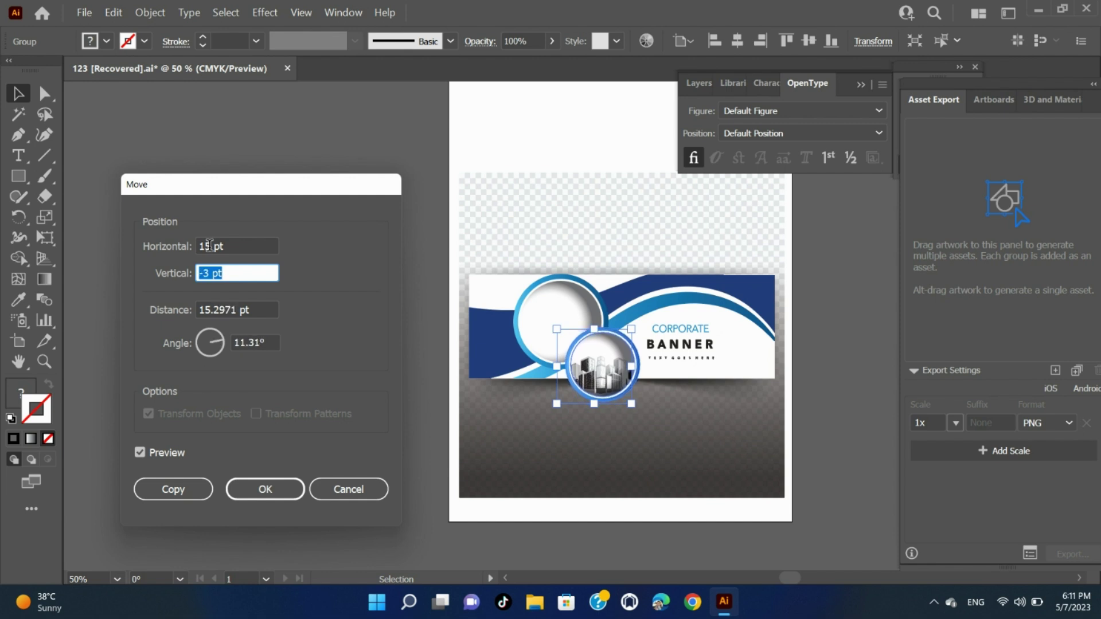
Try lowering the circle group's move angle stepwise to -50° with the distance kept at 15.2971 pt
{"action": "key", "text": "Tab"}
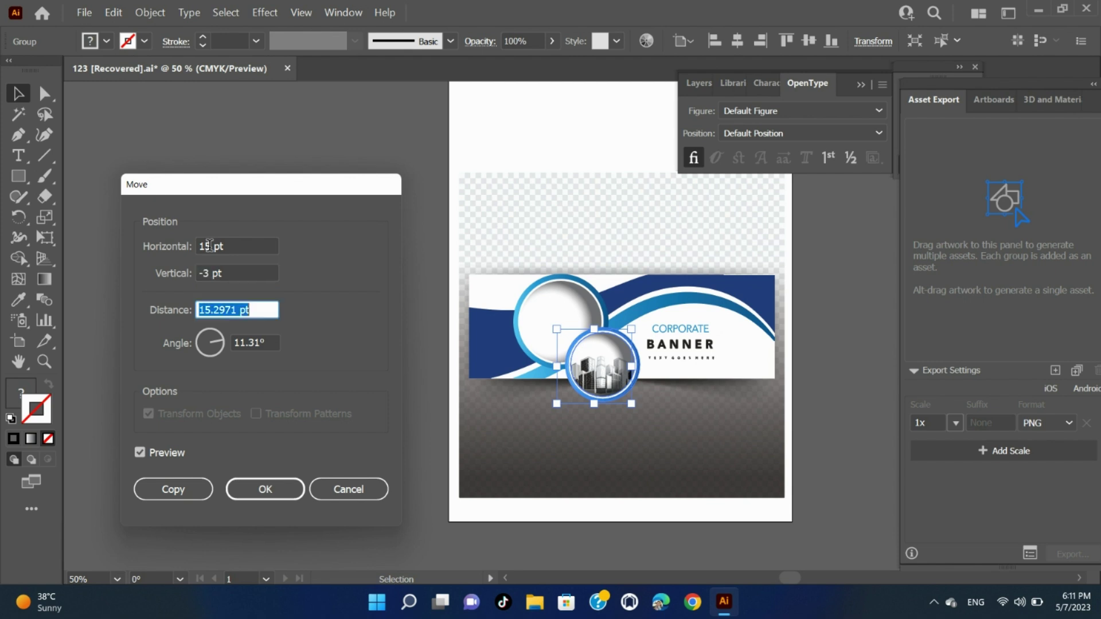
{"action": "key", "text": "Tab"}
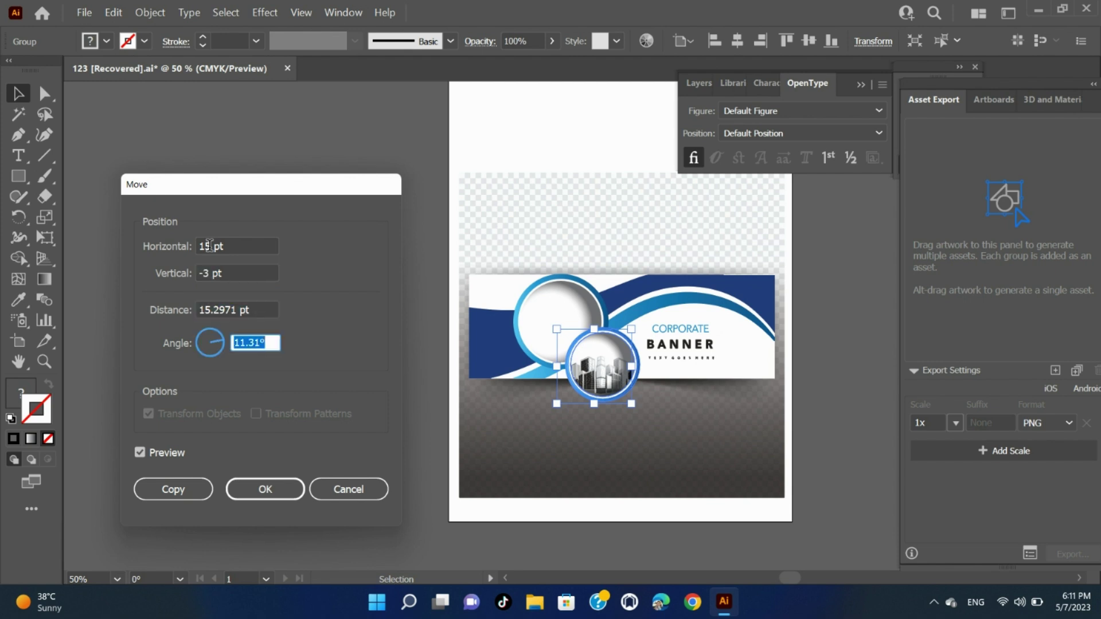
{"action": "key", "text": "Up"}
{"action": "key", "text": "Up"}
{"action": "key", "text": "Up"}
{"action": "key", "text": "Up"}
{"action": "key", "text": "Up"}
{"action": "key", "text": "Up"}
{"action": "key", "text": "Down"}
{"action": "key", "text": "Down"}
{"action": "key", "text": "Down"}
{"action": "key", "text": "Down"}
{"action": "key", "text": "Down"}
{"action": "key", "text": "Down"}
{"action": "key", "text": "Down"}
{"action": "key", "text": "Down"}
{"action": "key", "text": "Down"}
{"action": "key", "text": "Down"}
{"action": "key", "text": "Down"}
{"action": "key", "text": "Down"}
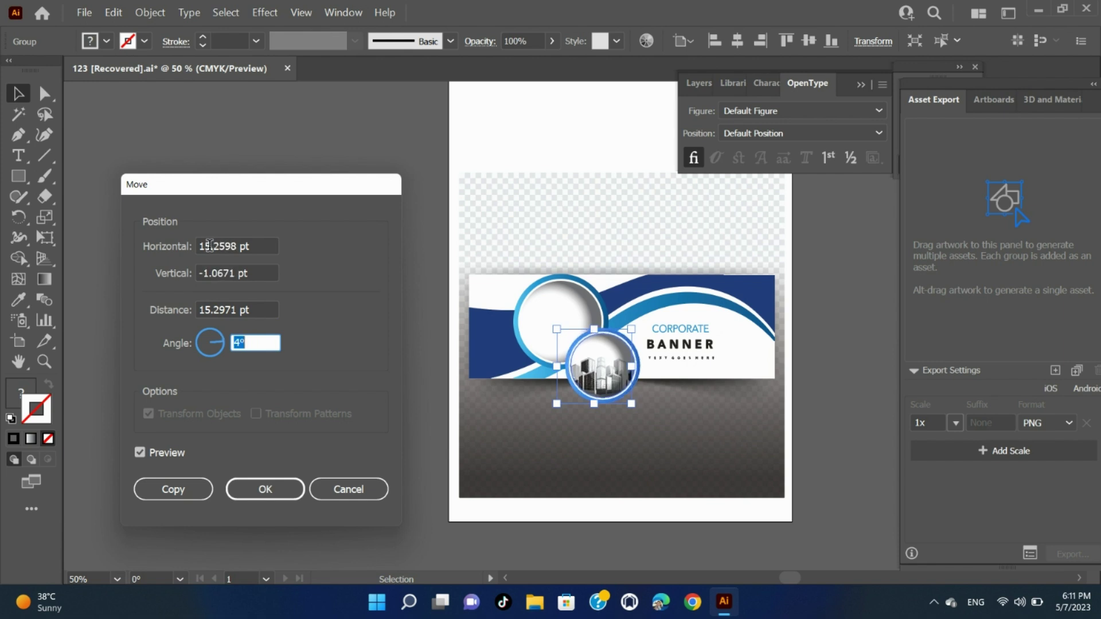
{"action": "key", "text": "Down"}
{"action": "key", "text": "Down"}
{"action": "key", "text": "Down"}
{"action": "key", "text": "Down"}
{"action": "key", "text": "Down"}
{"action": "key", "text": "Down"}
{"action": "key", "text": "Down"}
{"action": "key", "text": "Down"}
{"action": "key", "text": "Down"}
{"action": "key", "text": "Down"}
{"action": "key", "text": "Down"}
{"action": "key", "text": "Down"}
{"action": "key", "text": "Down"}
{"action": "key", "text": "Down"}
{"action": "key", "text": "Down"}
{"action": "key", "text": "Down"}
{"action": "key", "text": "Down"}
{"action": "key", "text": "Down"}
{"action": "key", "text": "Down"}
{"action": "key", "text": "Down"}
{"action": "key", "text": "Down"}
{"action": "key", "text": "Down"}
{"action": "key", "text": "Down"}
{"action": "key", "text": "Down"}
{"action": "key", "text": "Down"}
{"action": "key", "text": "Down"}
{"action": "key", "text": "Down"}
{"action": "key", "text": "Down"}
{"action": "key", "text": "Down"}
{"action": "key", "text": "Down"}
{"action": "key", "text": "Down"}
{"action": "key", "text": "Down"}
{"action": "key", "text": "Down"}
{"action": "key", "text": "Down"}
{"action": "key", "text": "Down"}
{"action": "key", "text": "Down"}
{"action": "key", "text": "Down"}
{"action": "key", "text": "Down"}
{"action": "key", "text": "Down"}
{"action": "key", "text": "Down"}
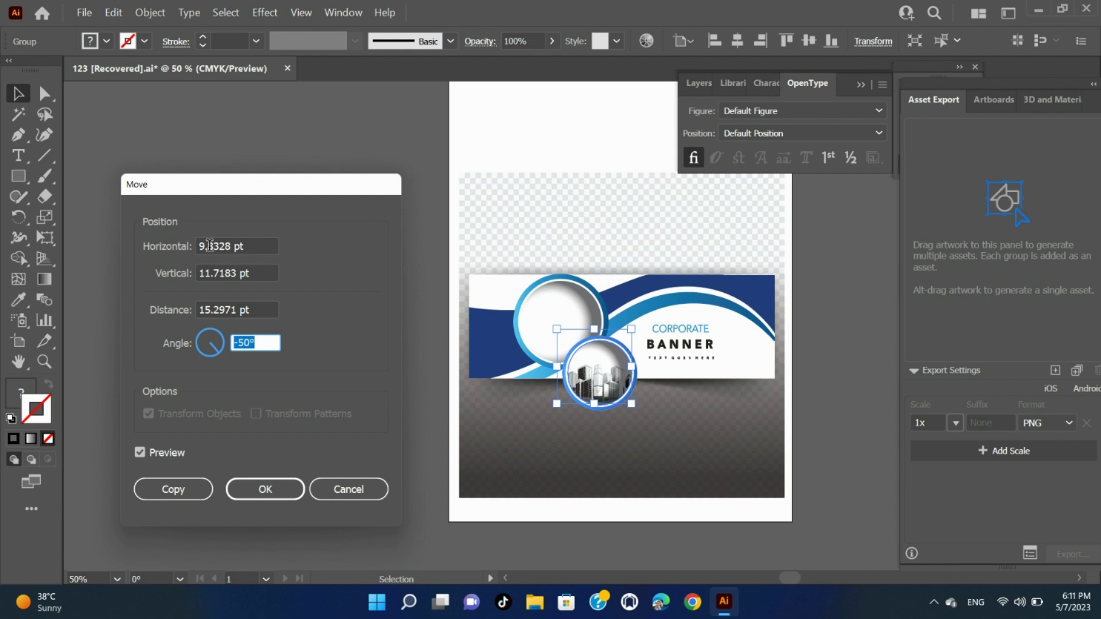
Set the move angle to 180° and apply the move to the circle group
{"action": "type", "text": "180"}
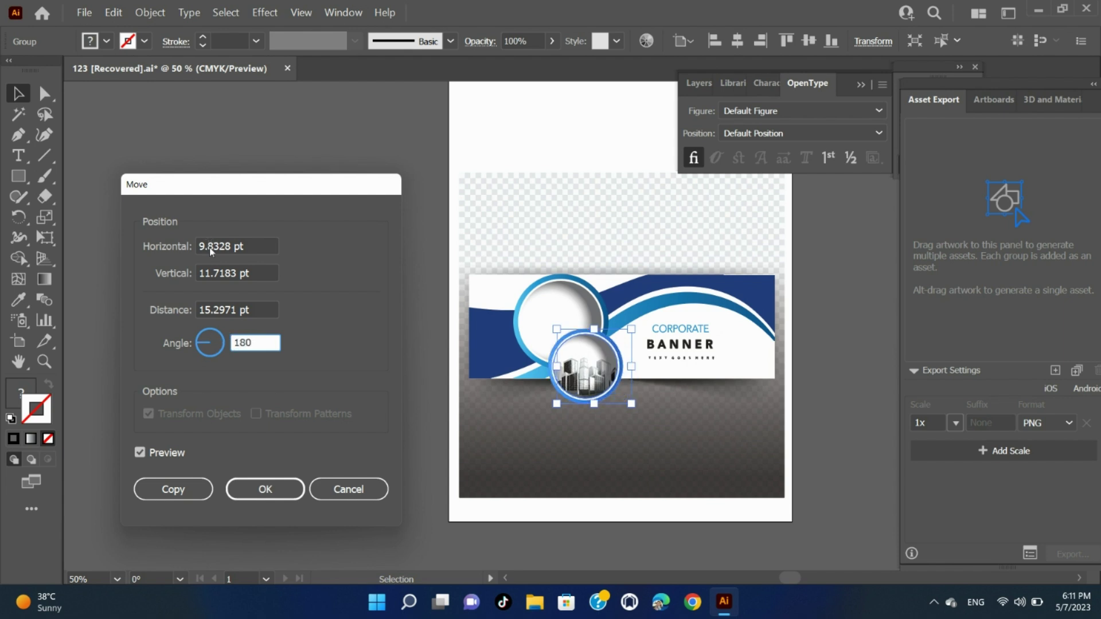
{"action": "key", "text": "Return"}
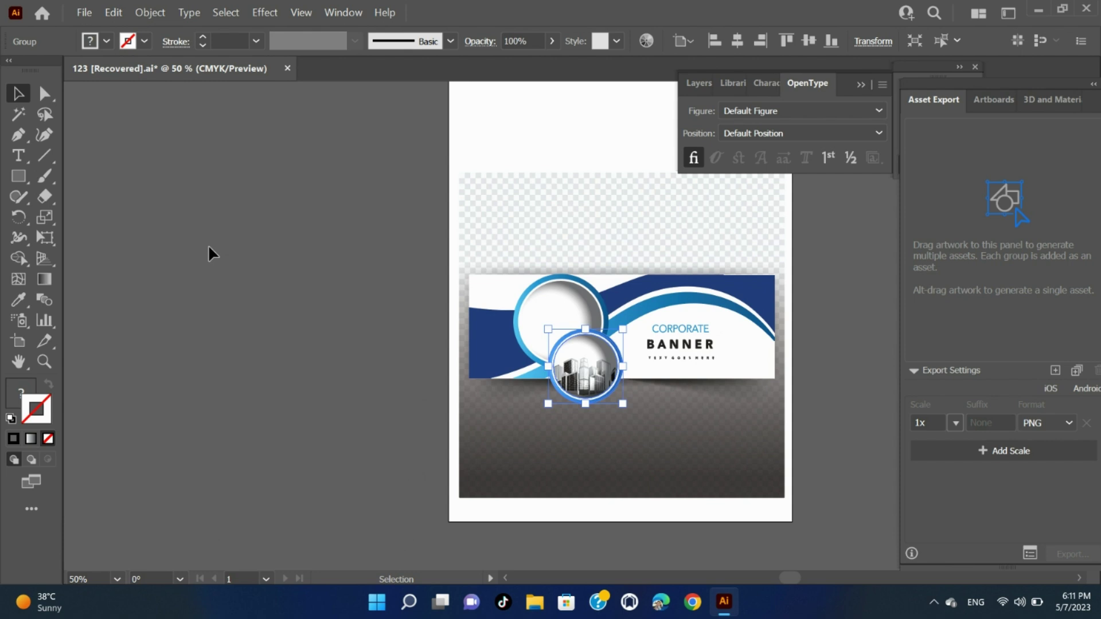
Create a moved copy of the city circle group with the Move transform at an angle of 170°
{"action": "left_click", "coordinate": [149, 12]}
{"action": "mouse_move", "coordinate": [185, 34]}
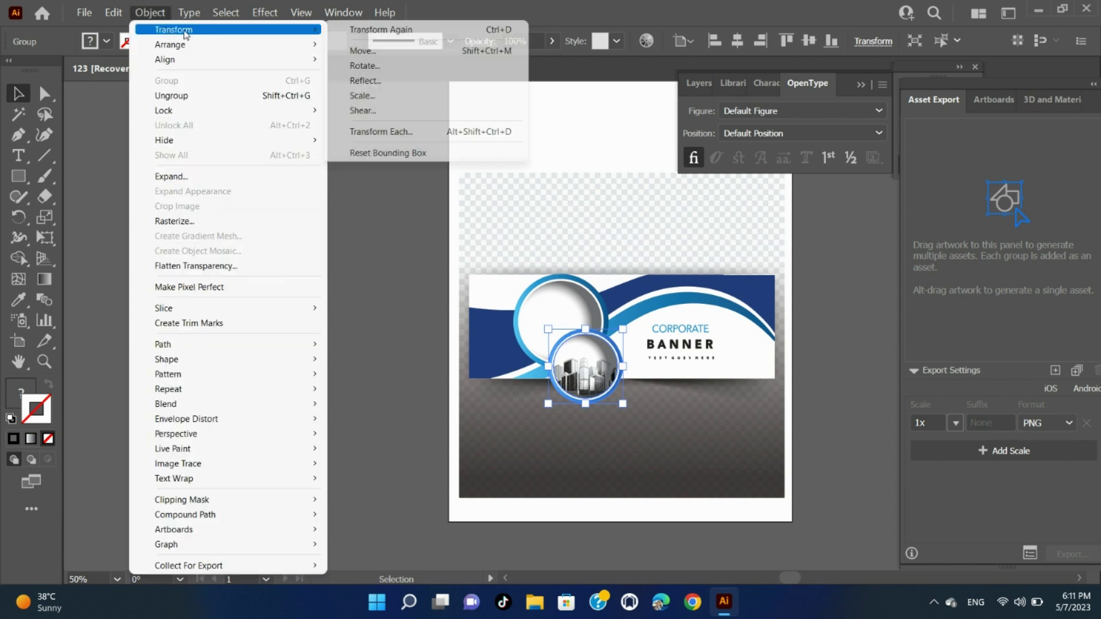
{"action": "left_click", "coordinate": [421, 51]}
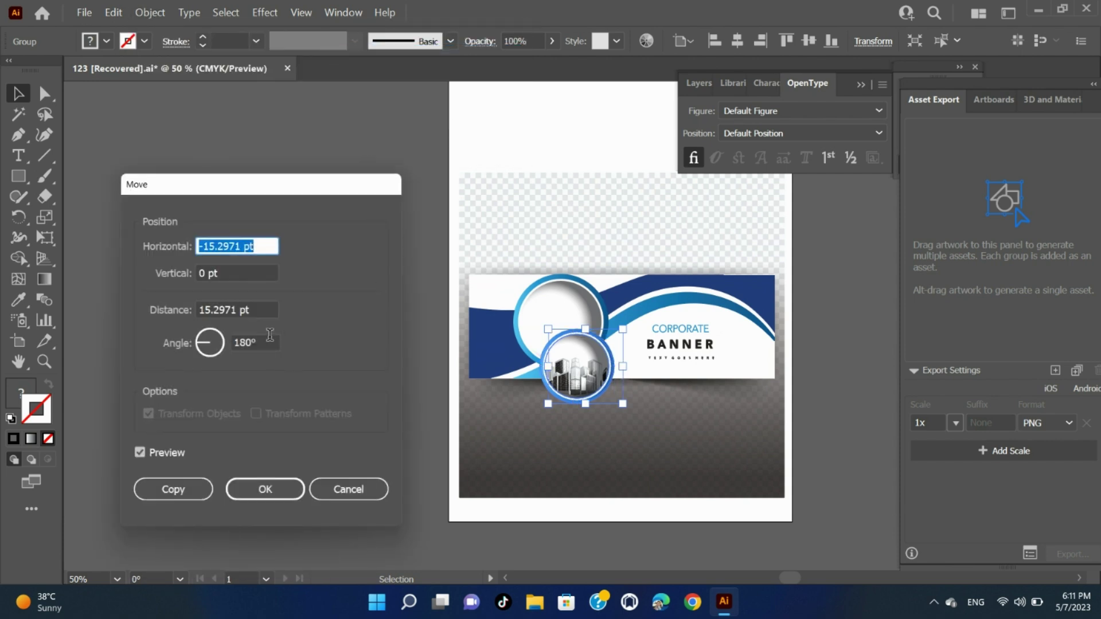
{"action": "left_click_drag", "start_coordinate": [269, 335], "coordinate": [218, 354]}
{"action": "type", "text": "17"}
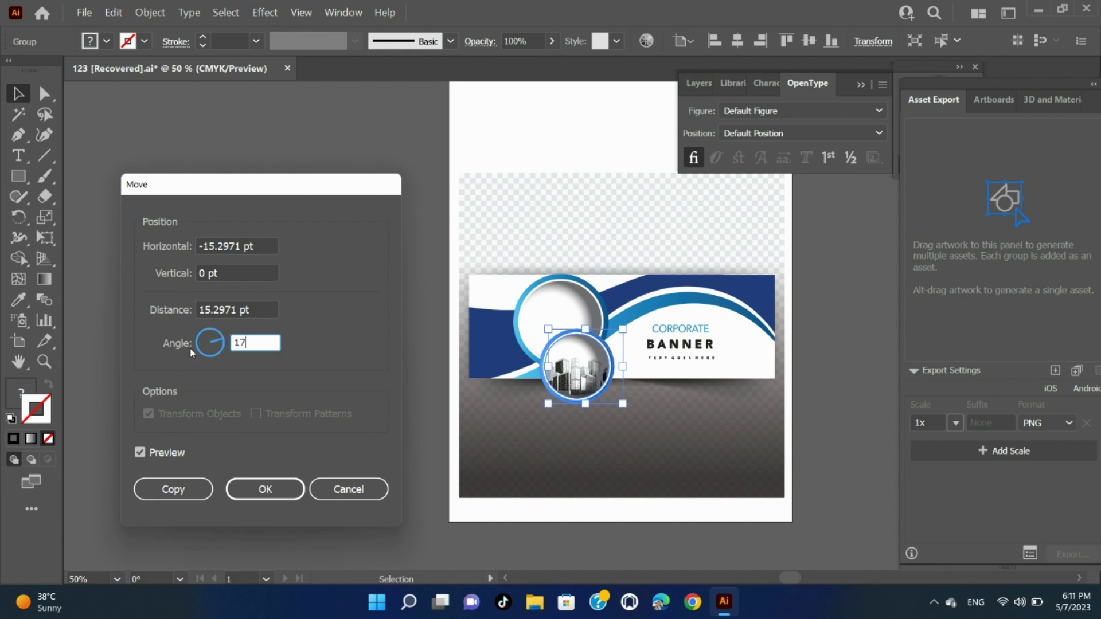
{"action": "type", "text": "0"}
{"action": "key", "text": "Tab"}
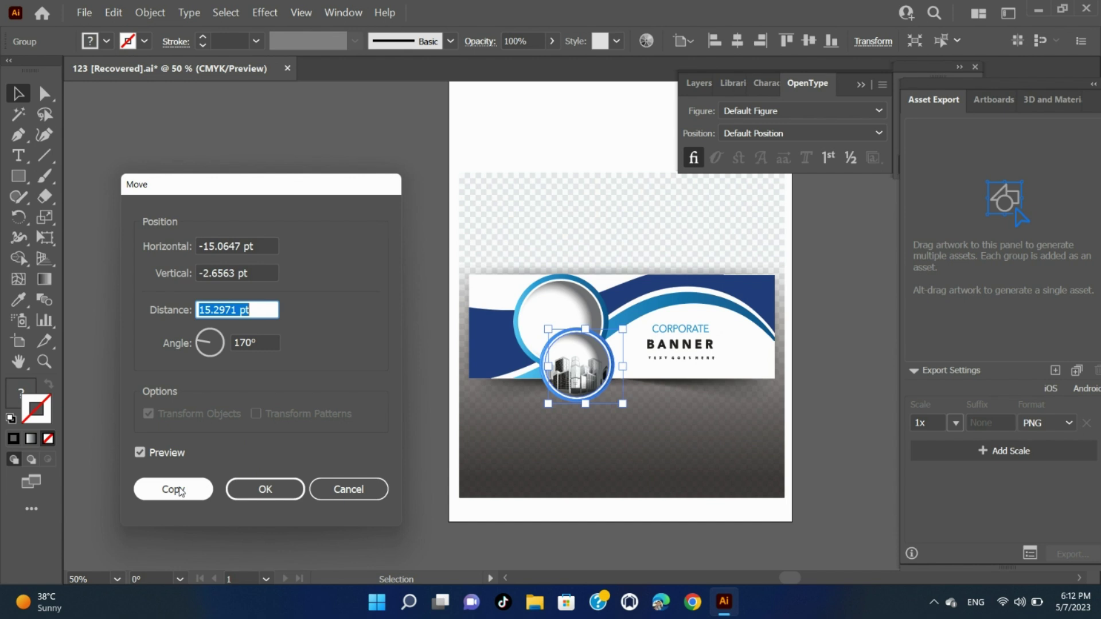
{"action": "left_click", "coordinate": [179, 492]}
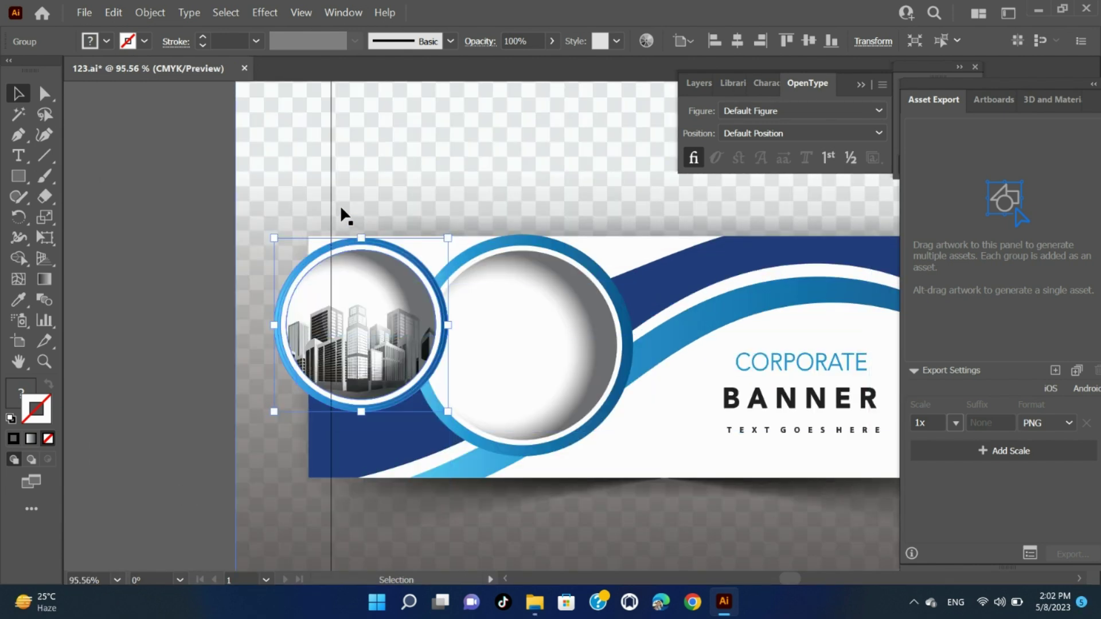
Select the city circle group and set its X position to 27 pt in the Transform options
{"action": "left_click", "coordinate": [182, 187]}
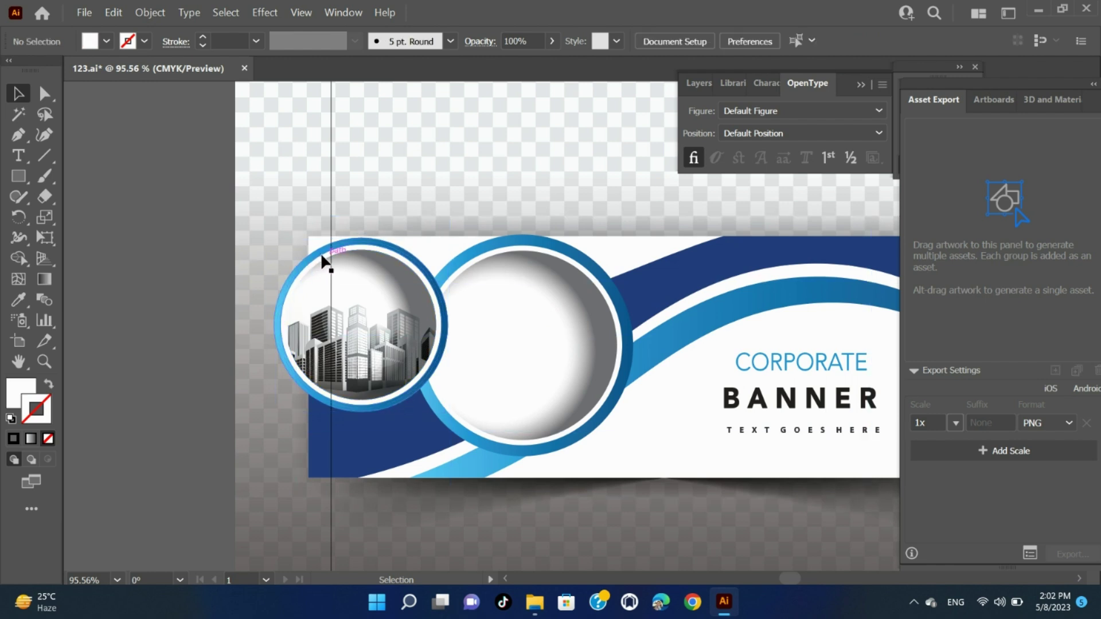
{"action": "left_click", "coordinate": [322, 258]}
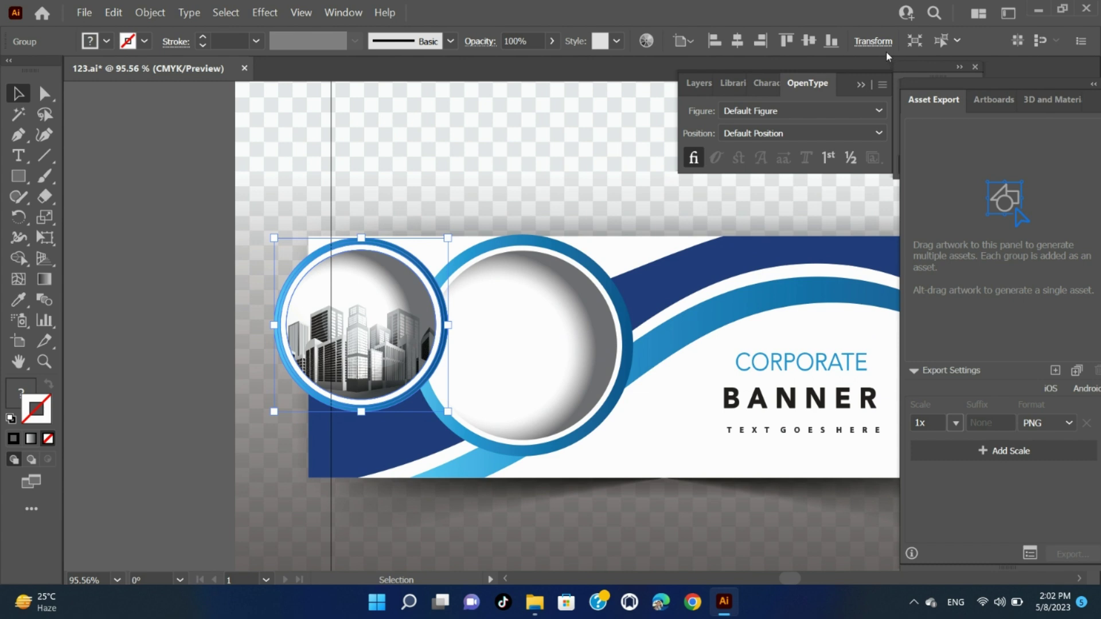
{"action": "left_click", "coordinate": [872, 41]}
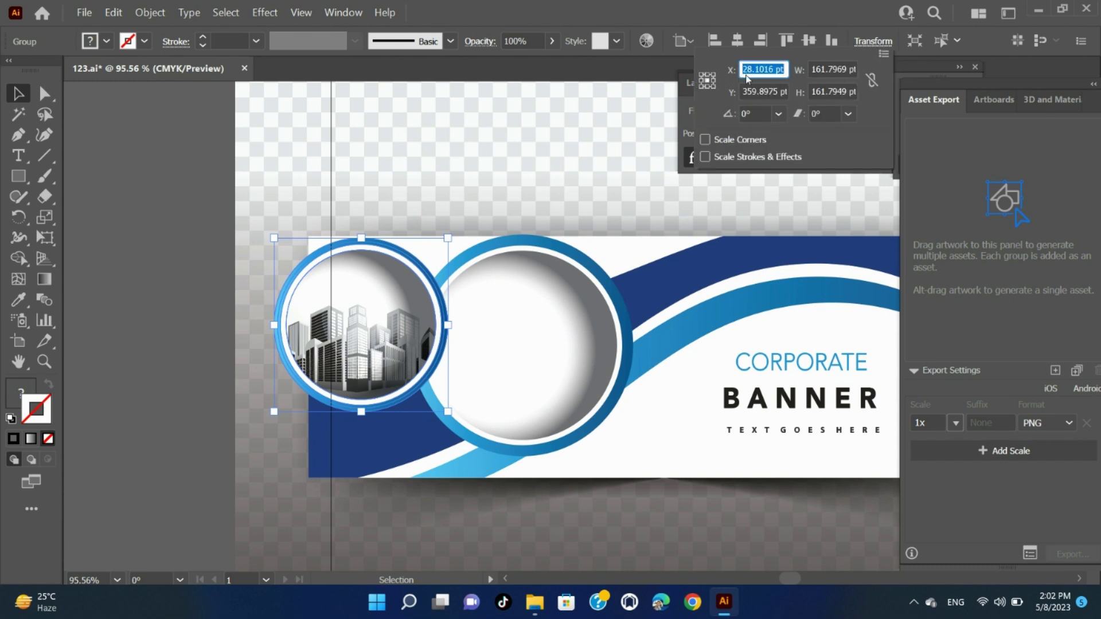
{"action": "type", "text": "27"}
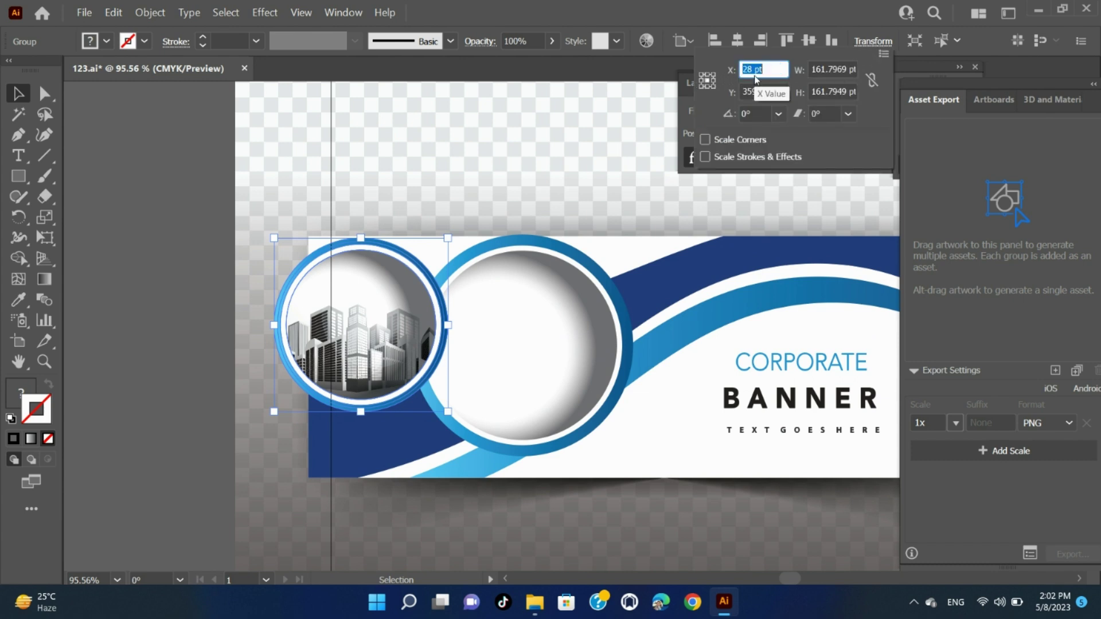
{"action": "key", "text": "Return"}
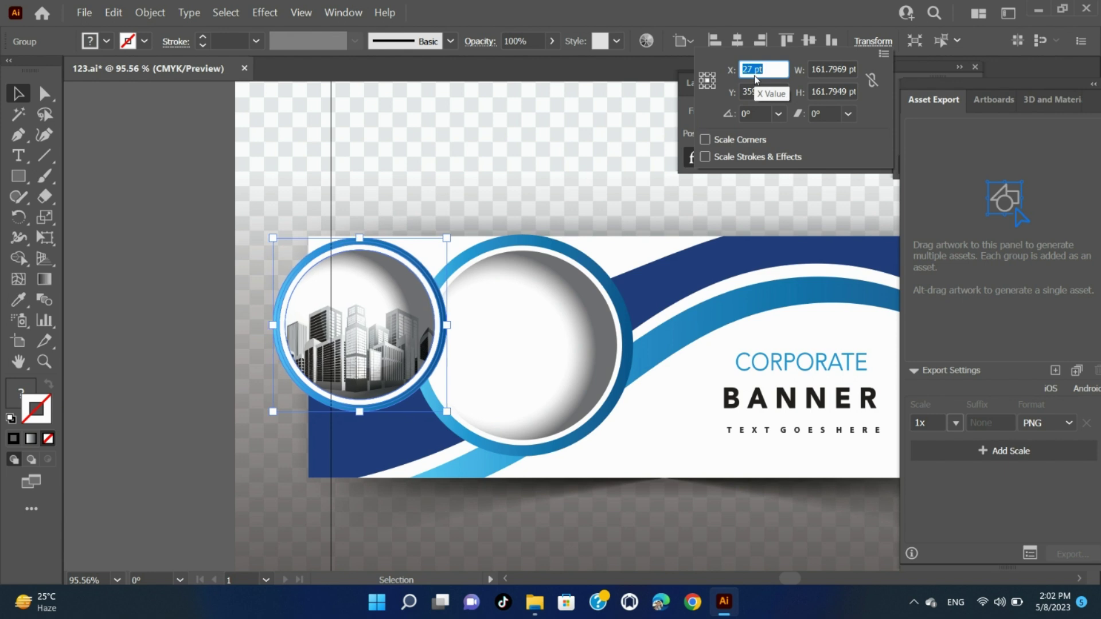
Set the circle group's Y position to 356 pt and pick the centre reference point
{"action": "key", "text": "Tab"}
{"action": "type", "text": "356"}
{"action": "key", "text": "Return"}
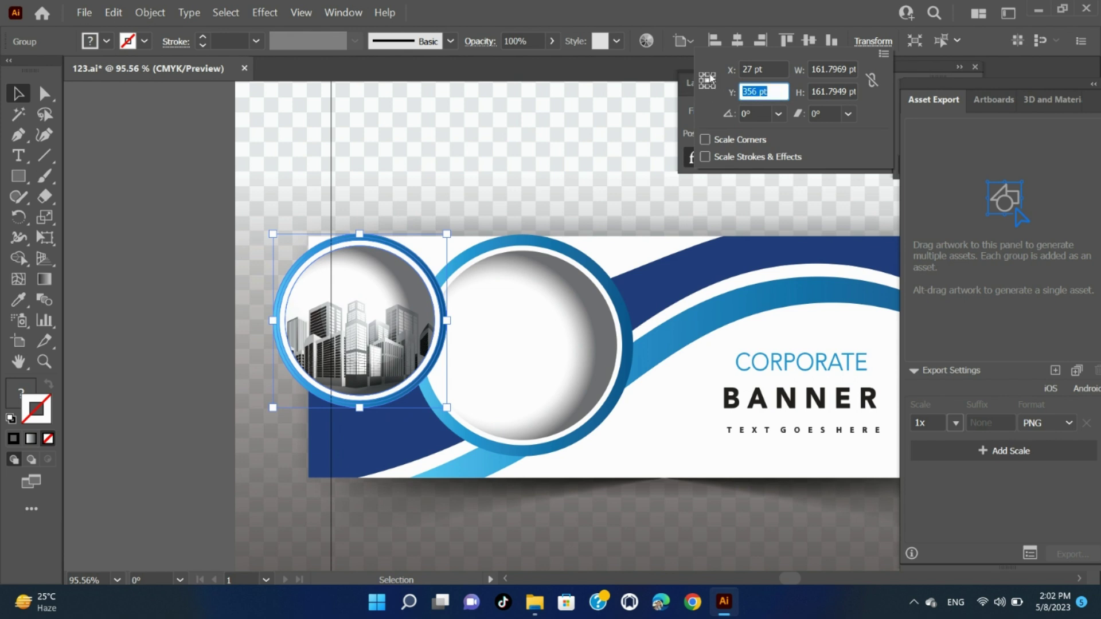
{"action": "left_click", "coordinate": [709, 80]}
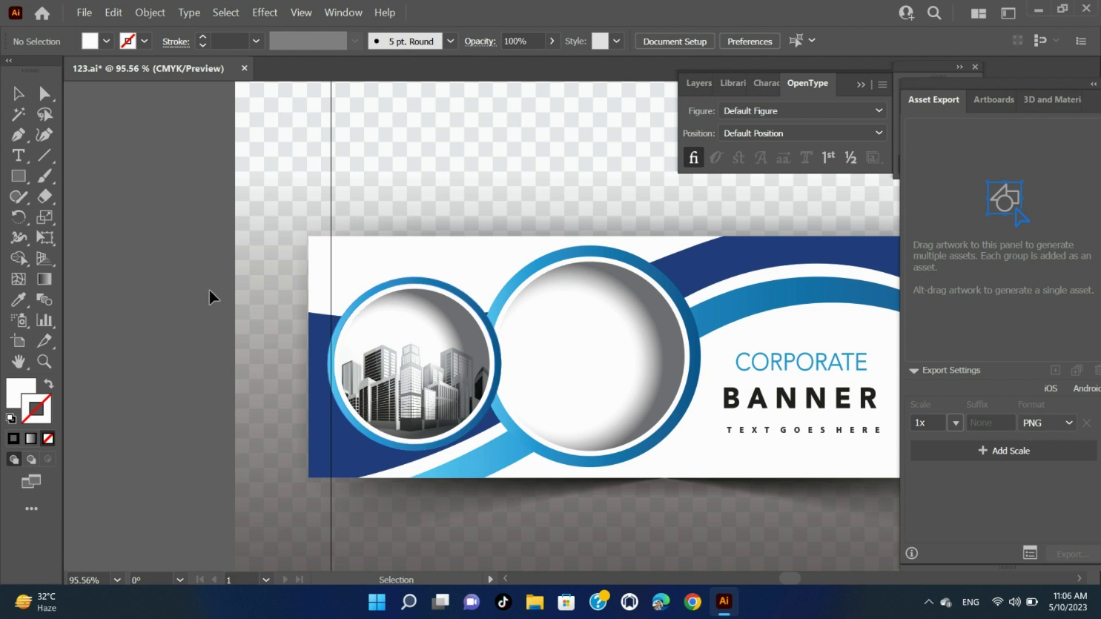
Select both circle groups and use Transform Each to move them 72 pt horizontally and -2 pt vertically
{"action": "left_click", "coordinate": [395, 288]}
{"action": "left_click", "coordinate": [580, 256], "text": "shift"}
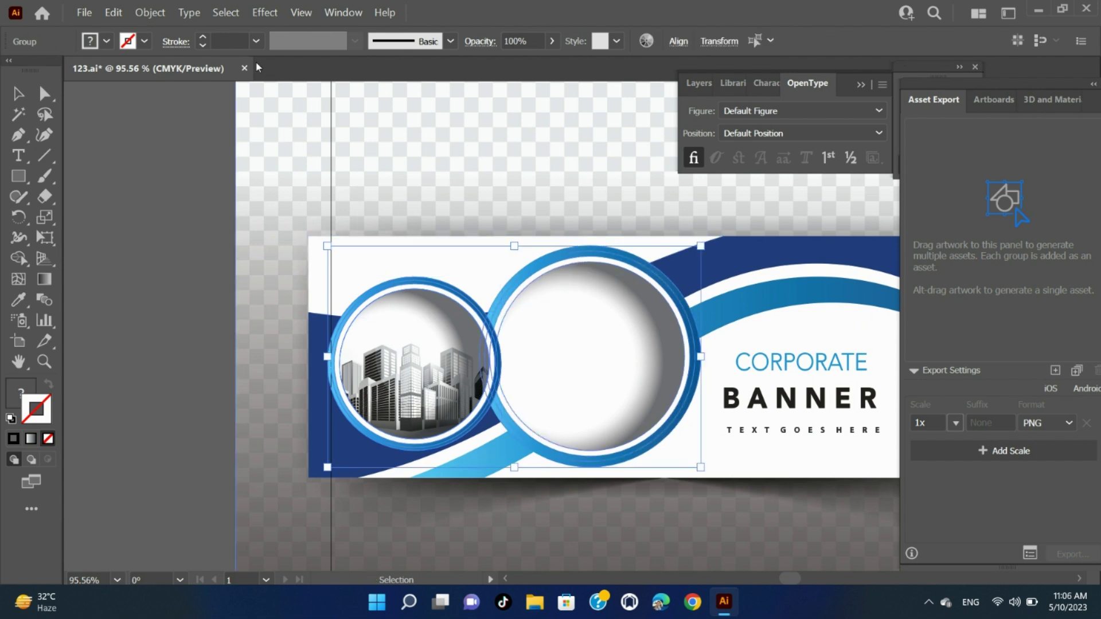
{"action": "left_click", "coordinate": [160, 19]}
{"action": "mouse_move", "coordinate": [204, 30]}
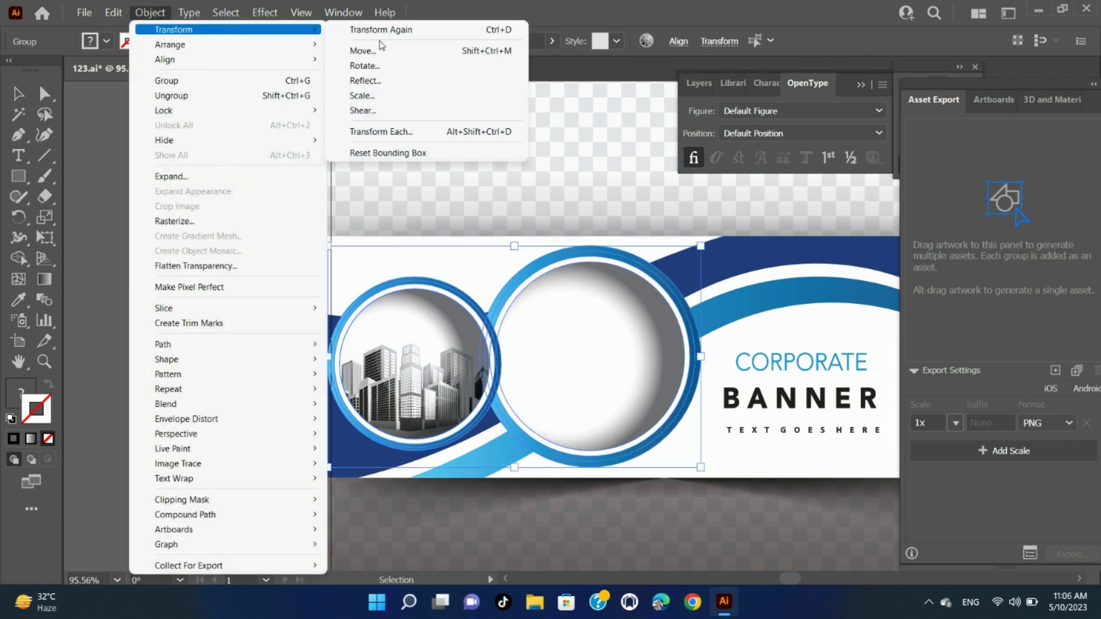
{"action": "left_click", "coordinate": [395, 131]}
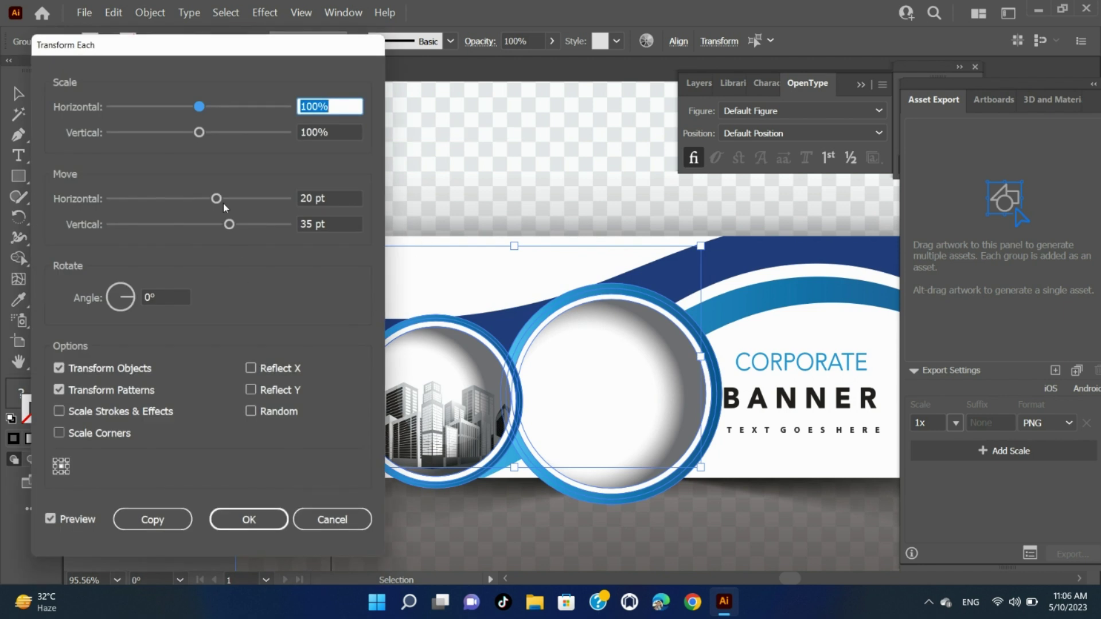
{"action": "left_click_drag", "start_coordinate": [216, 198], "coordinate": [198, 228]}
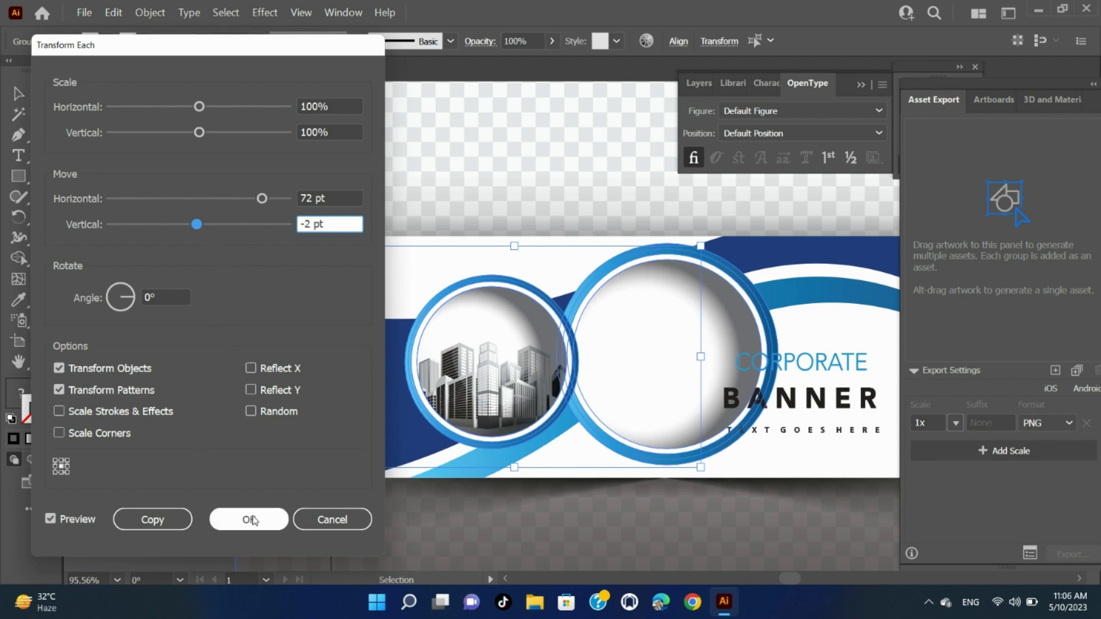
Enable Random in Transform Each and set the move to 77 pt horizontally and -44 pt vertically
{"action": "left_click", "coordinate": [251, 413]}
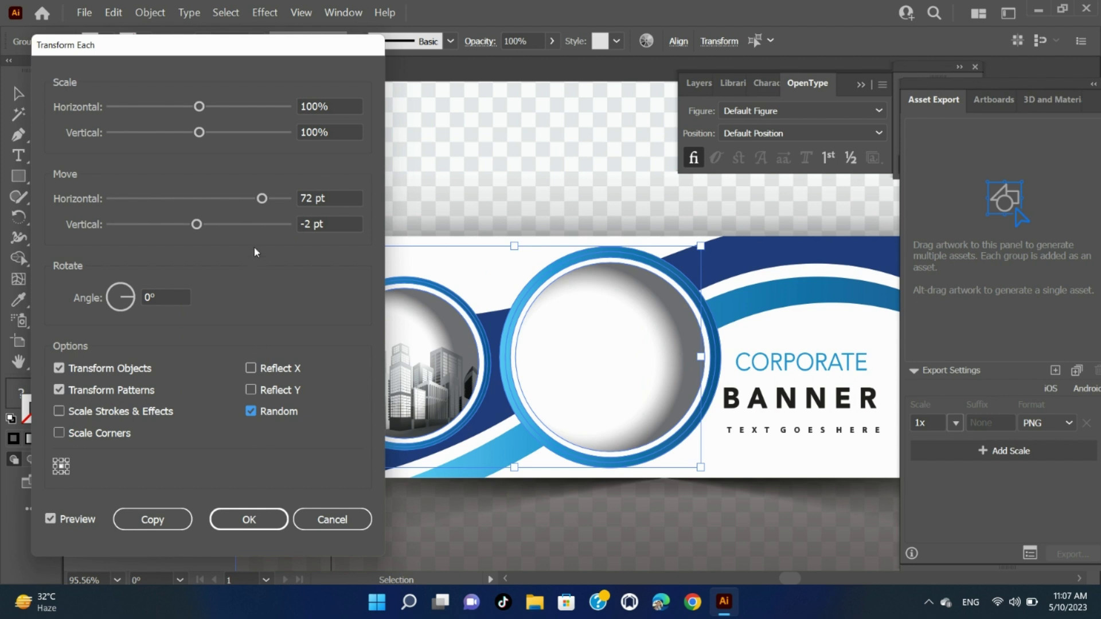
{"action": "mouse_move", "coordinate": [262, 199]}
{"action": "left_mouse_down"}
{"action": "mouse_move", "coordinate": [247, 203]}
{"action": "mouse_move", "coordinate": [266, 200]}
{"action": "left_mouse_up"}
{"action": "left_click_drag", "start_coordinate": [201, 226], "coordinate": [163, 228]}
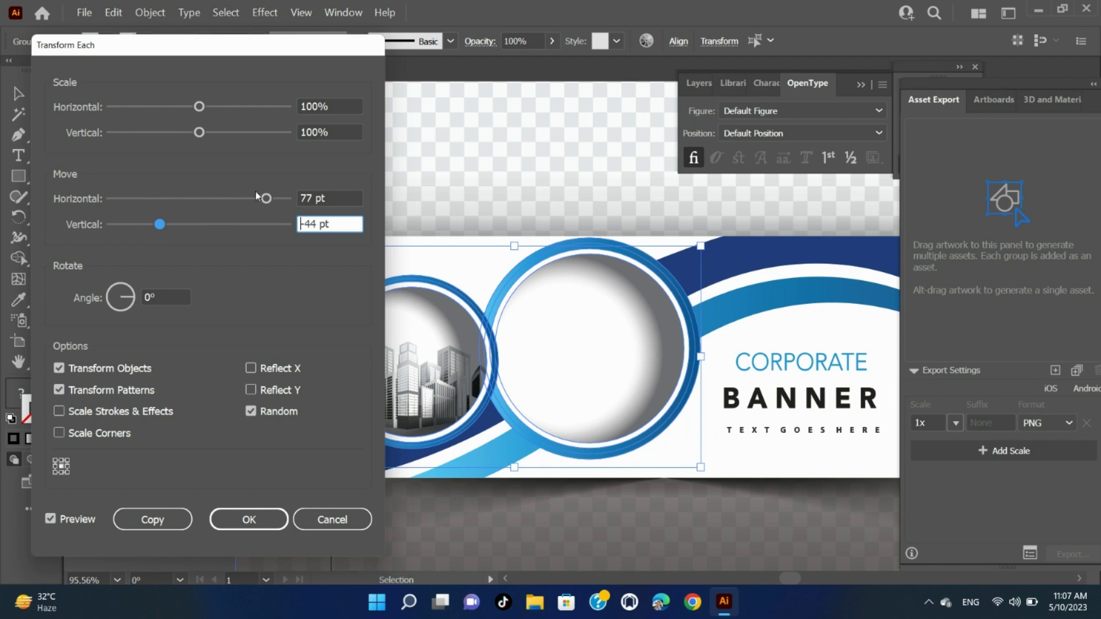
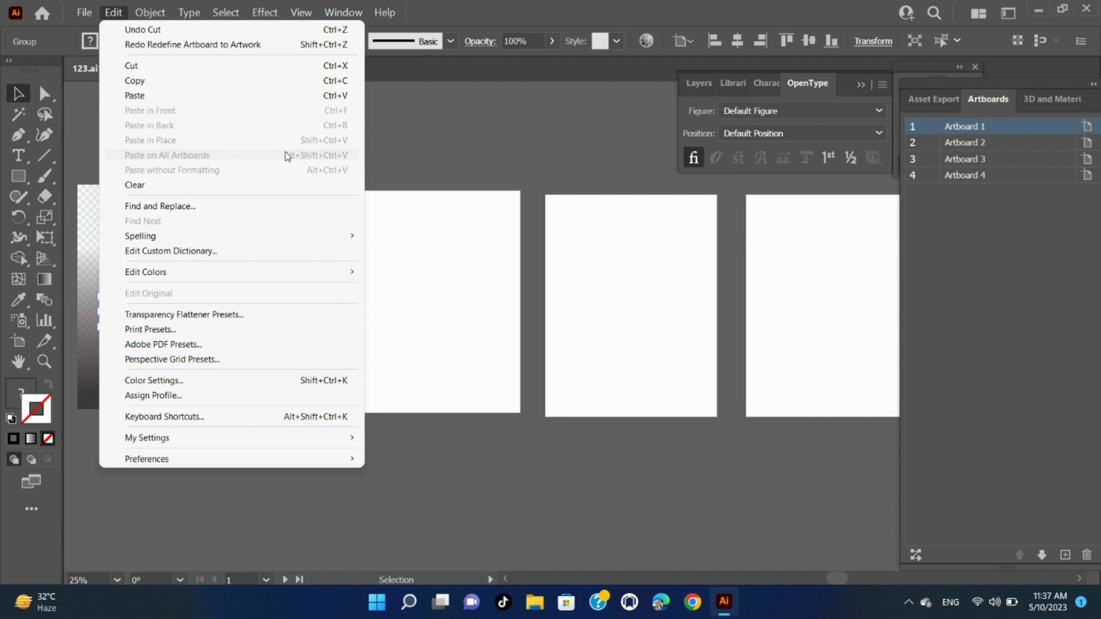
Copy the city circle group and paste it on all artboards
{"action": "left_click", "coordinate": [413, 164]}
{"action": "left_click", "coordinate": [128, 312]}
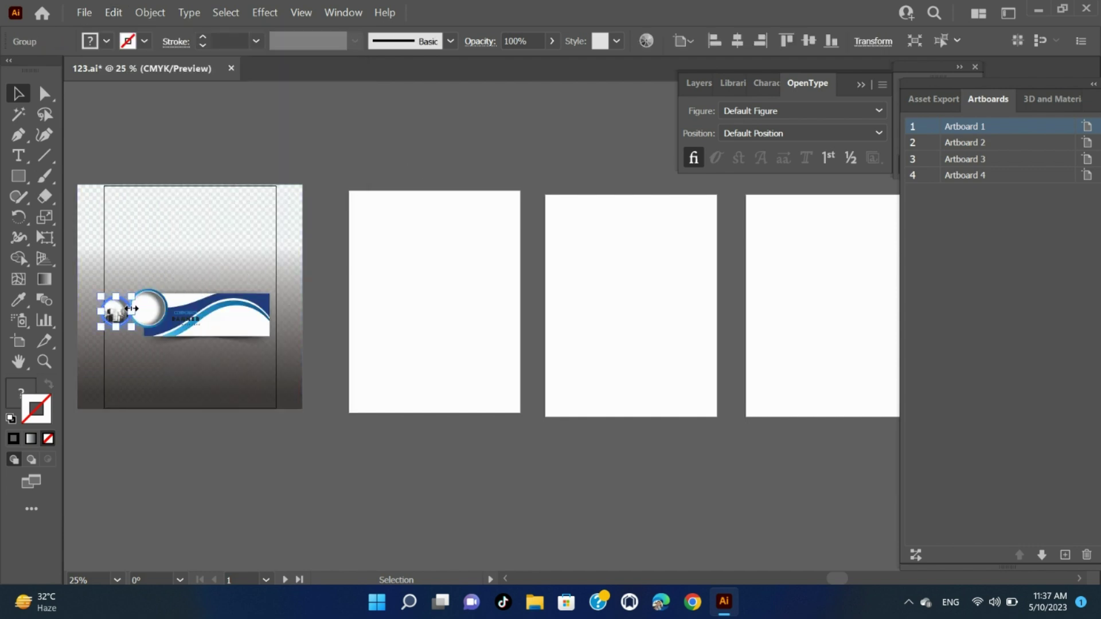
{"action": "left_click", "coordinate": [114, 12]}
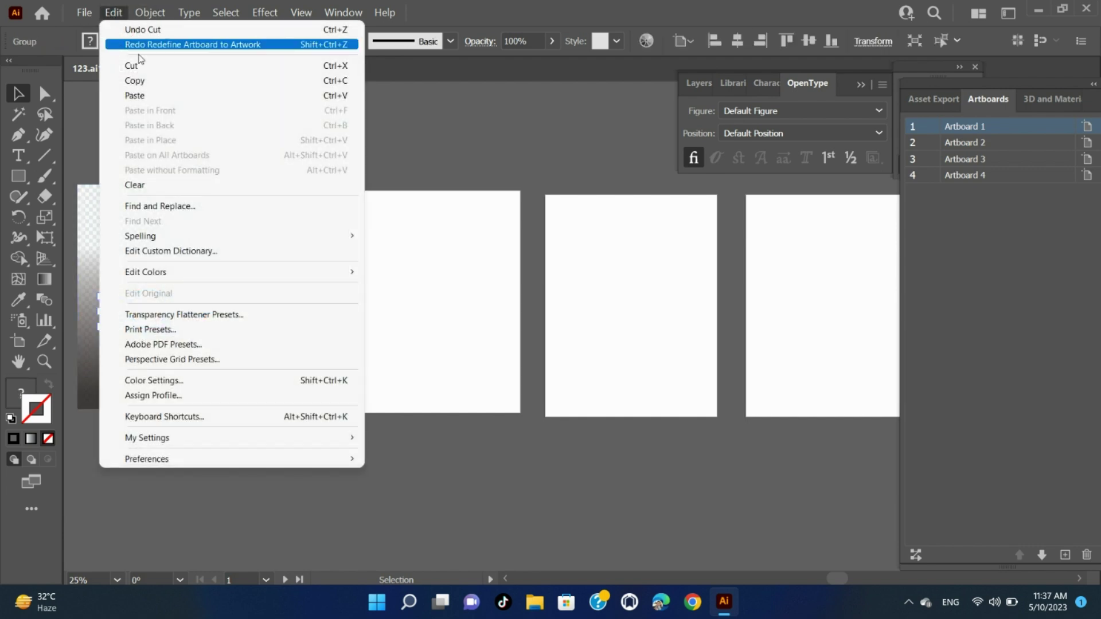
{"action": "left_click", "coordinate": [177, 81]}
{"action": "left_click", "coordinate": [114, 12]}
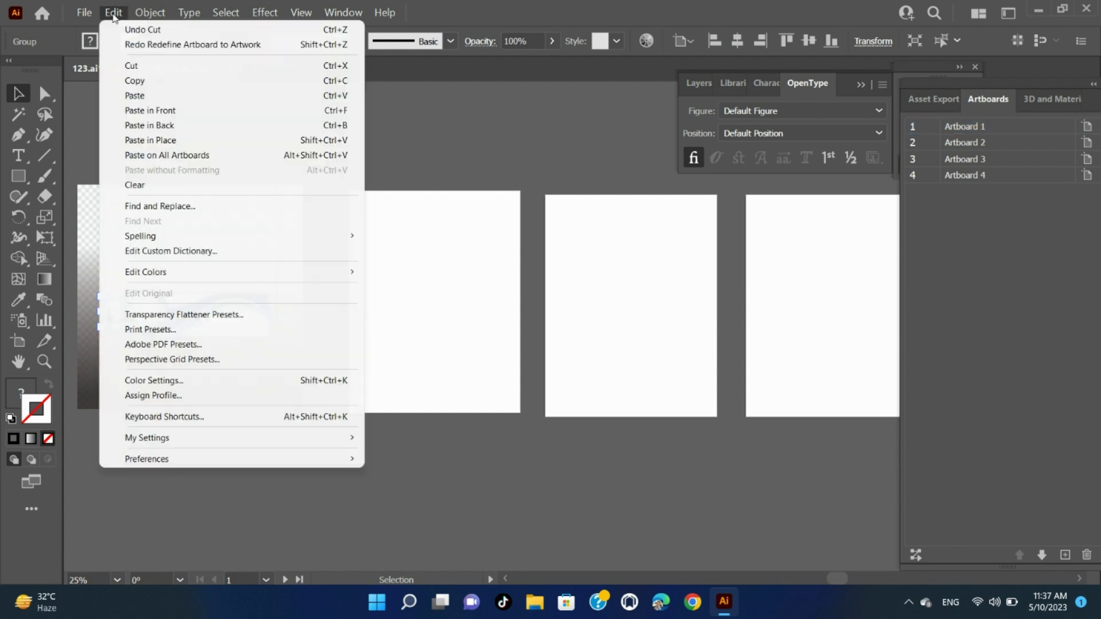
{"action": "left_click", "coordinate": [192, 155]}
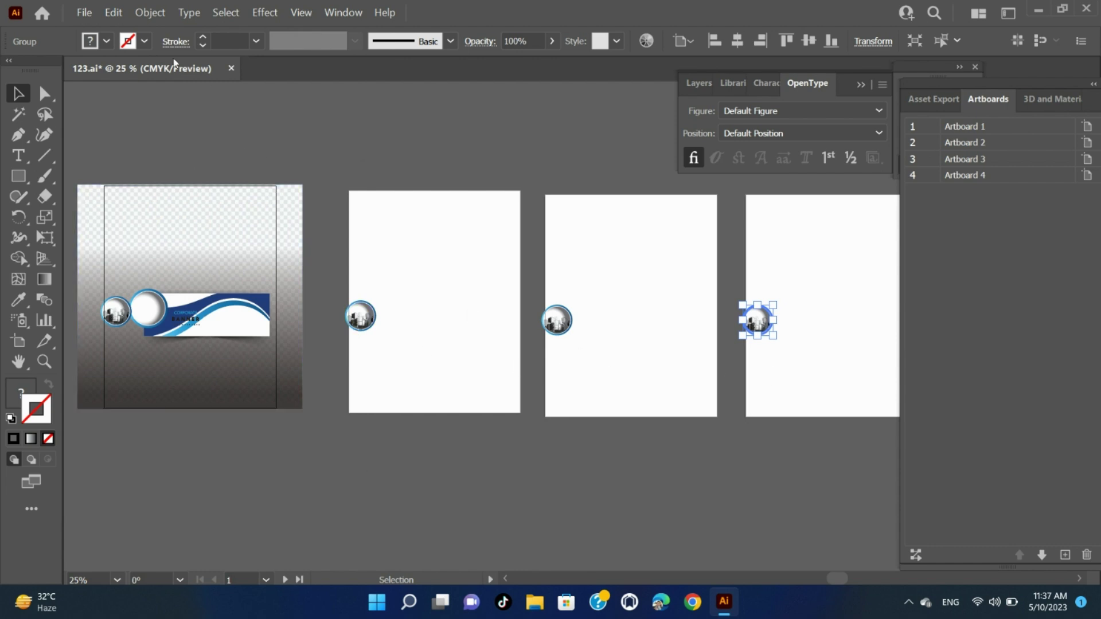
{"action": "left_click", "coordinate": [113, 13]}
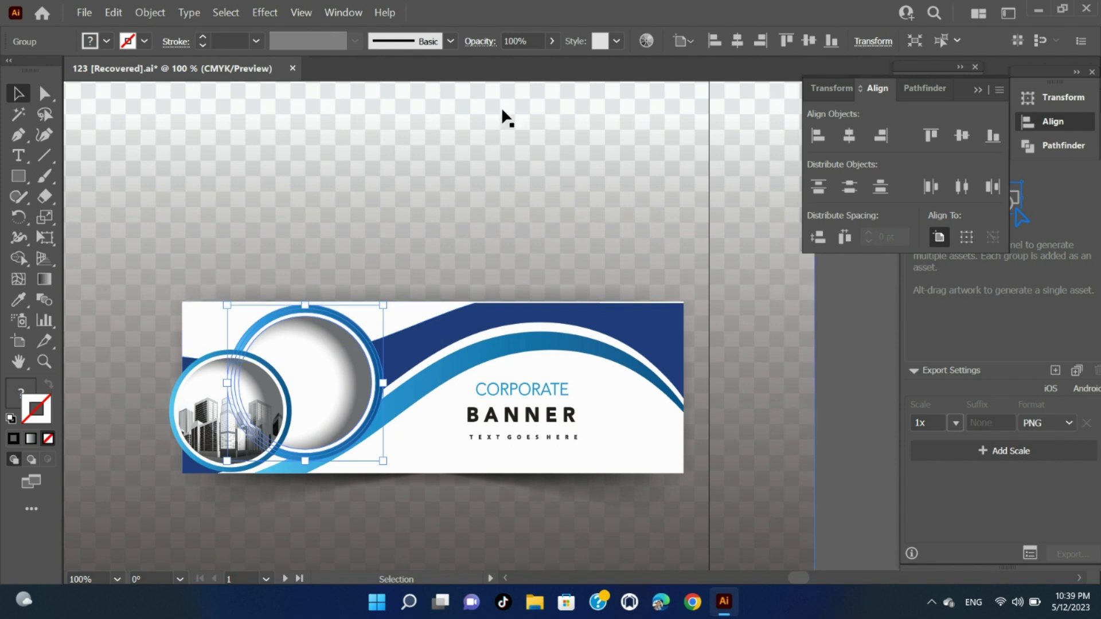
{"action": "left_click", "coordinate": [347, 12]}
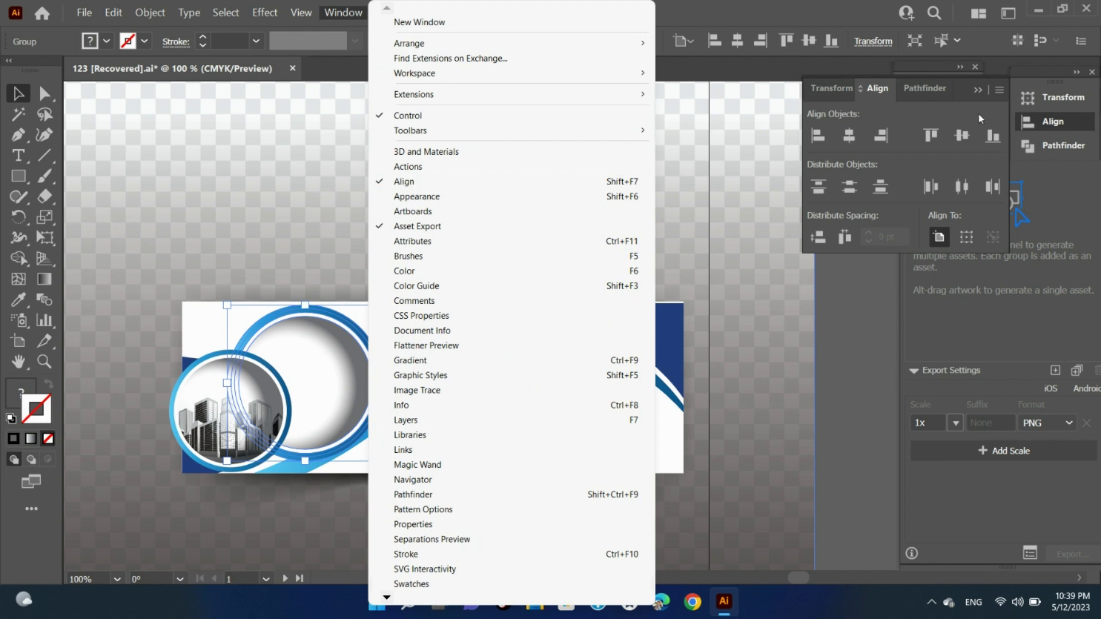
{"action": "left_click", "coordinate": [882, 316]}
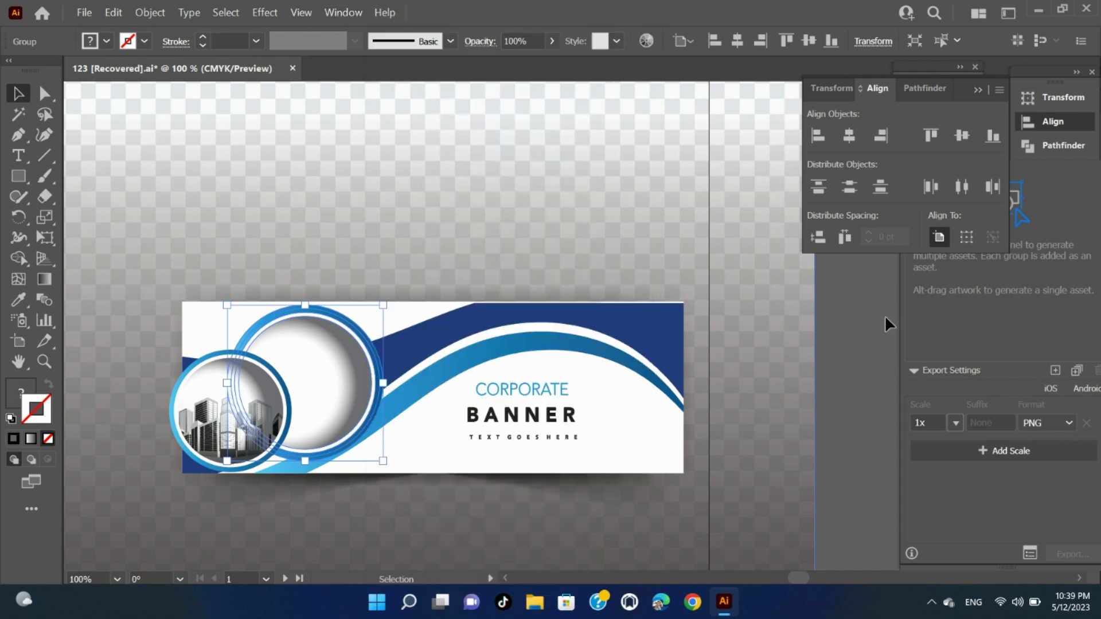
{"action": "left_click", "coordinate": [287, 320]}
{"action": "left_click", "coordinate": [1081, 42]}
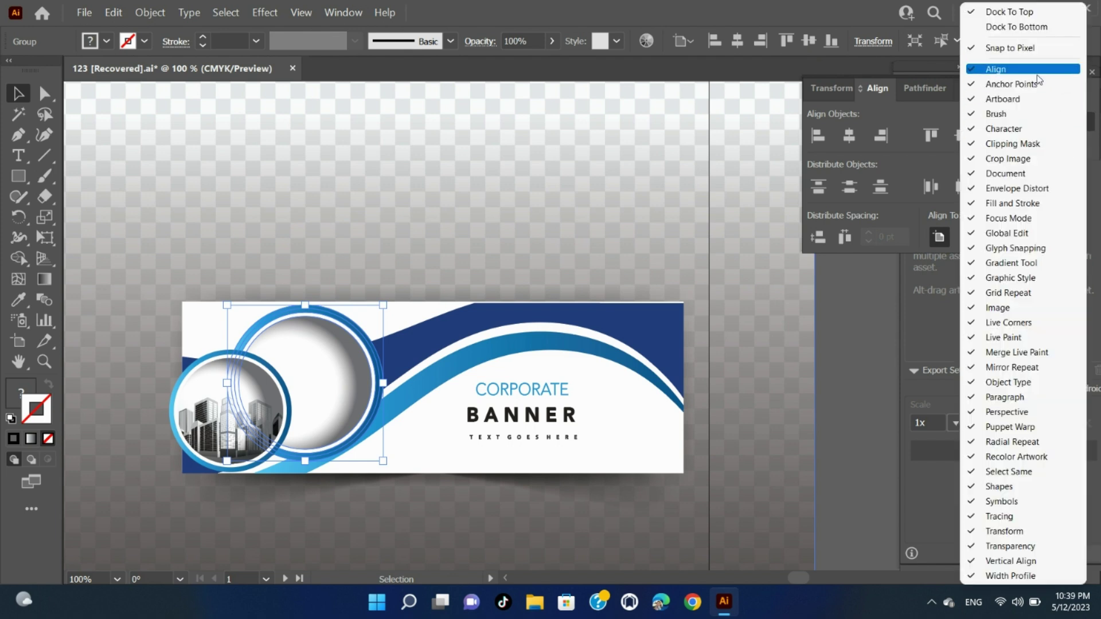
{"action": "left_click", "coordinate": [868, 305]}
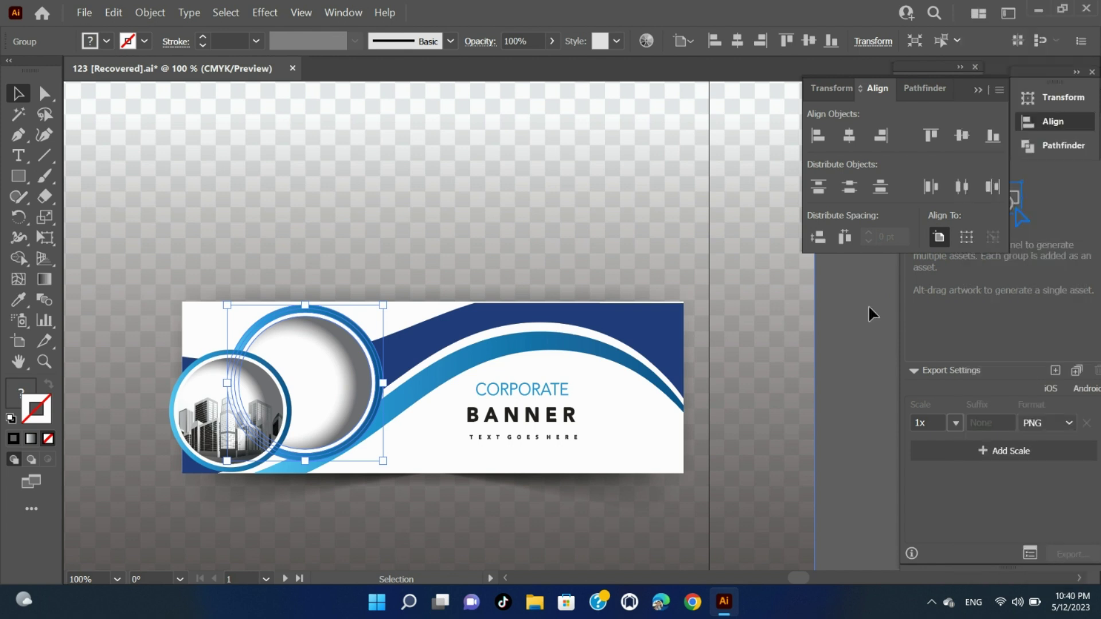
{"action": "left_click", "coordinate": [868, 305]}
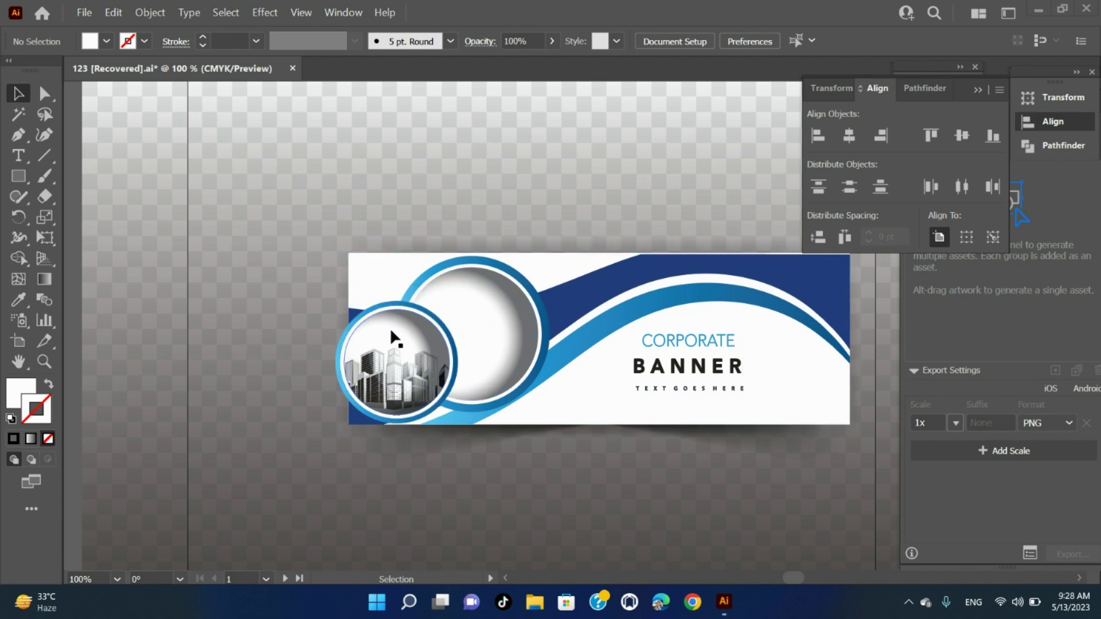
Select the city circle group together with the banner's background artwork for aligning
{"action": "left_click", "coordinate": [369, 319]}
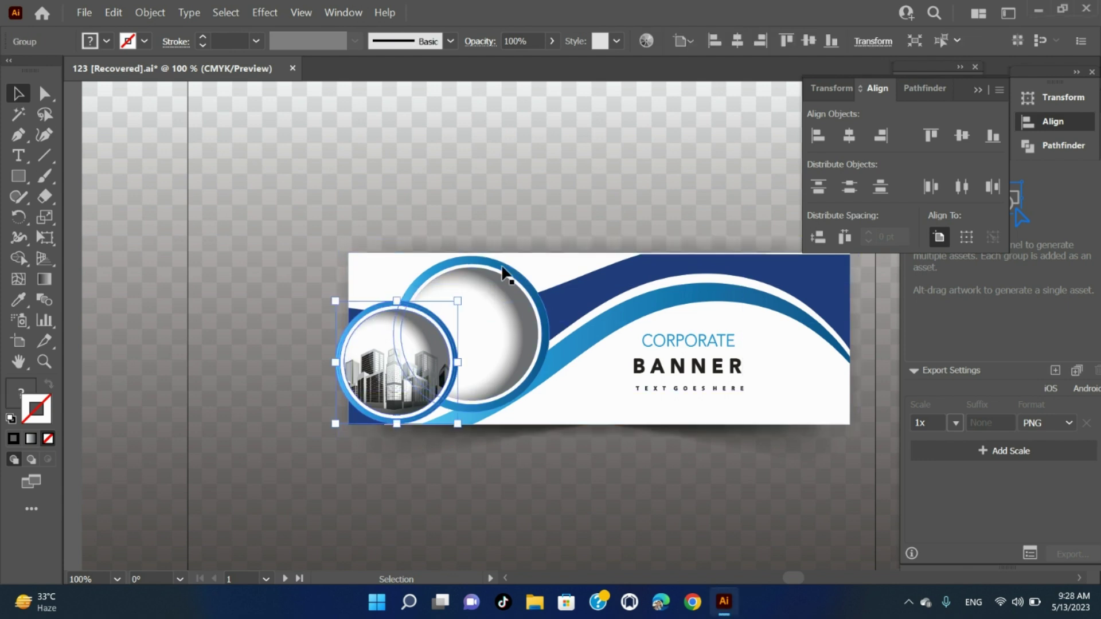
{"action": "key", "text": "shift"}
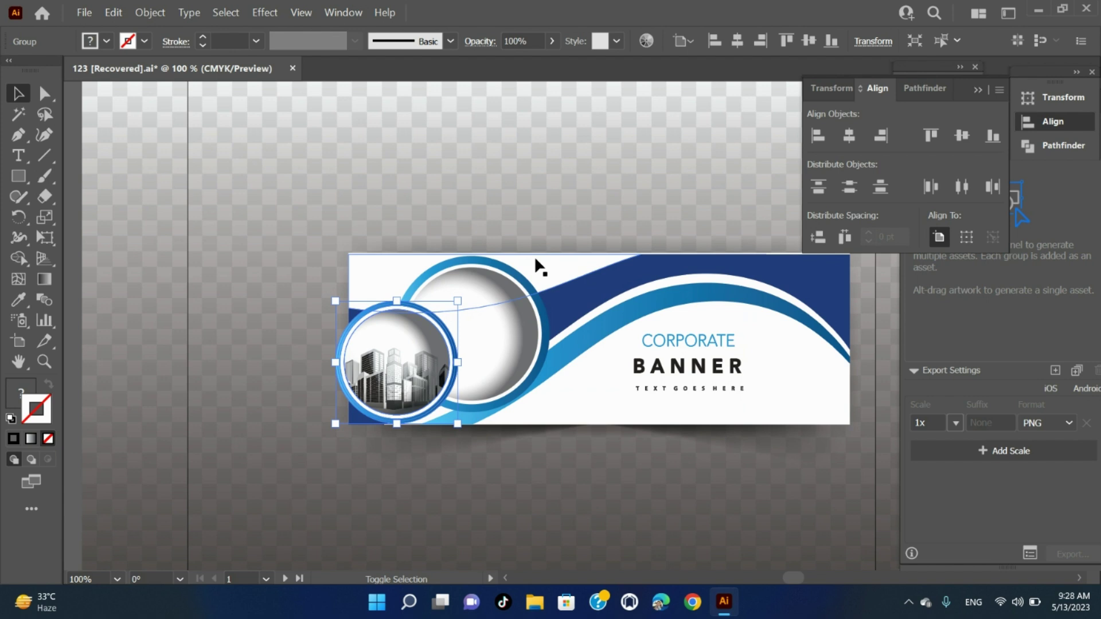
{"action": "left_click", "coordinate": [539, 267], "text": "shift"}
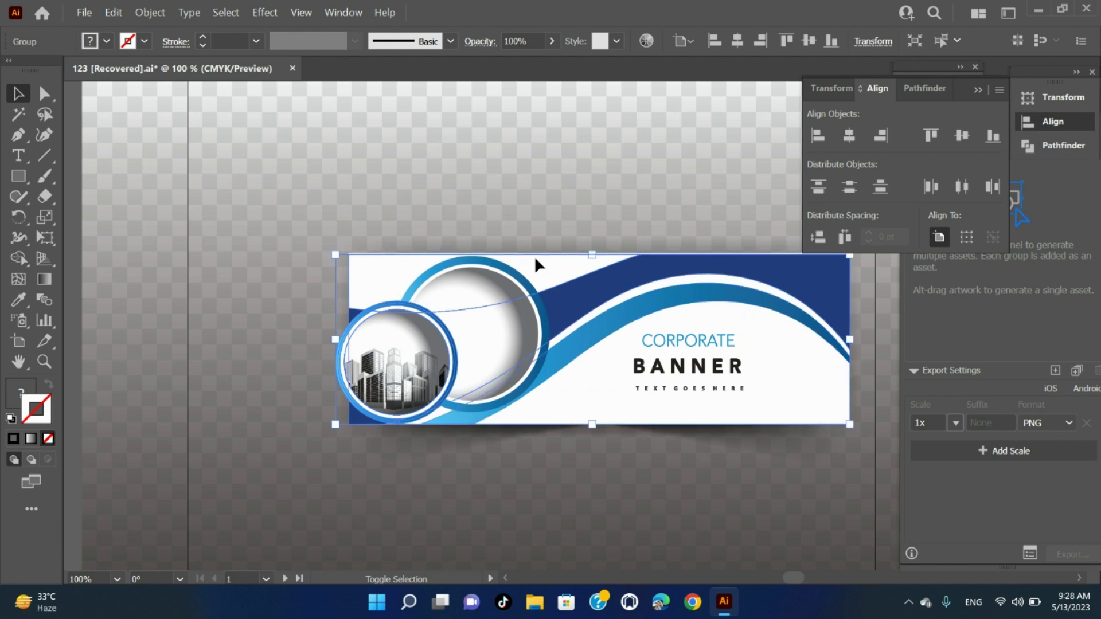